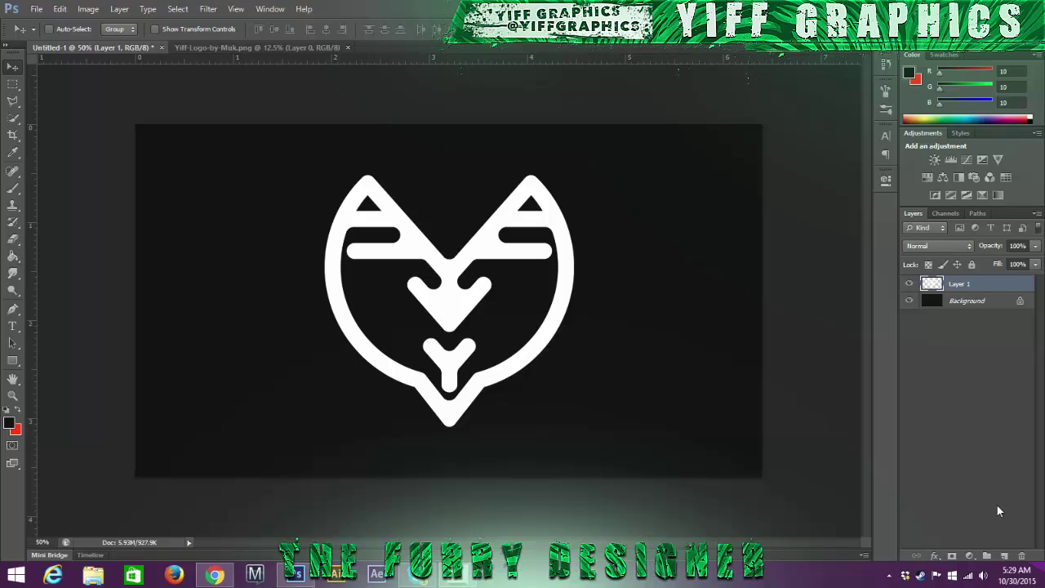
# Step: Add a Gradient Overlay to Layer 1 and set its start stop to blue
pyautogui.doubleClick(943, 285)
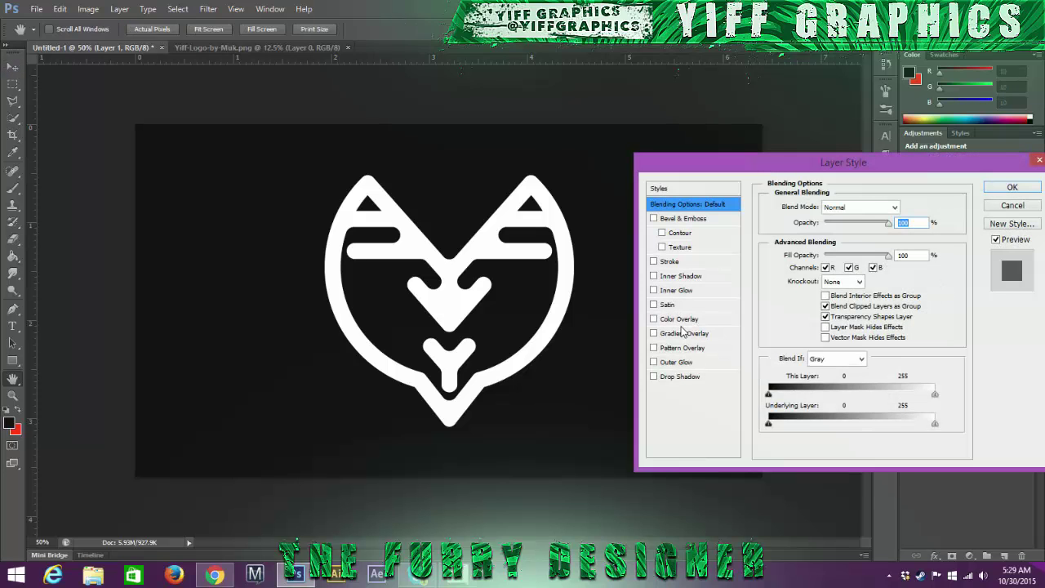
pyautogui.click(675, 335)
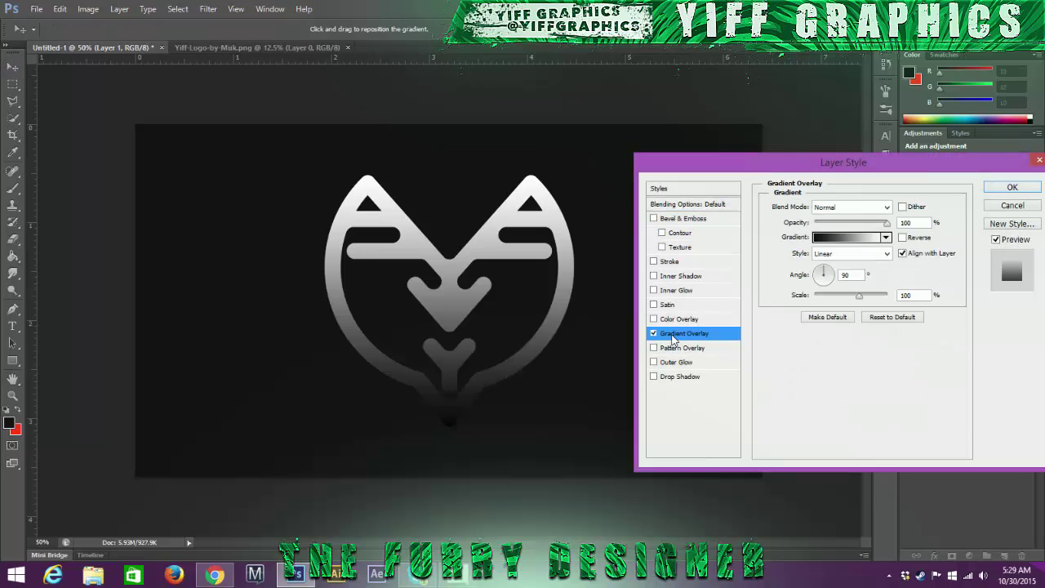
pyautogui.click(844, 237)
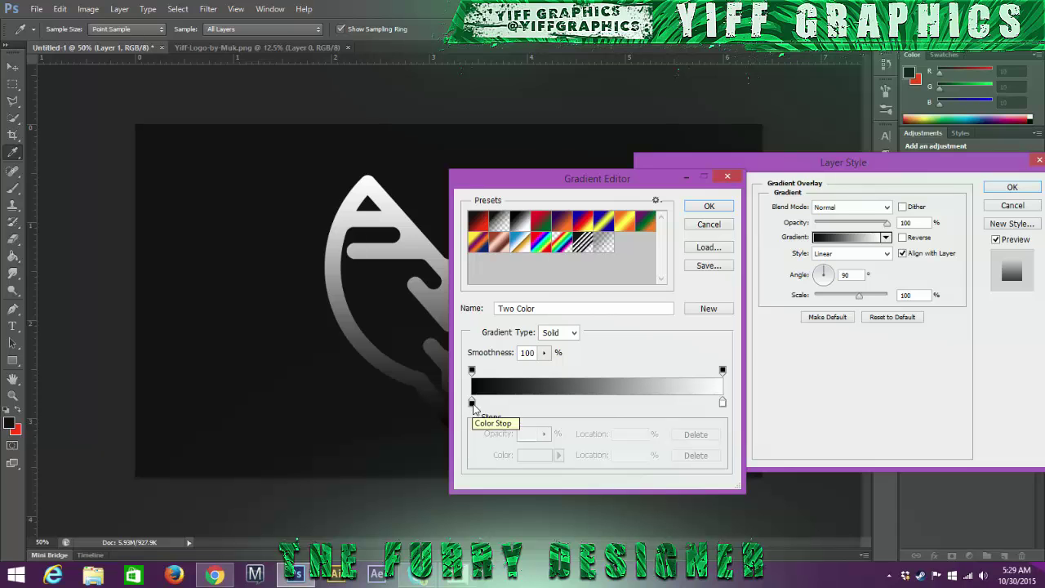
pyautogui.doubleClick(471, 402)
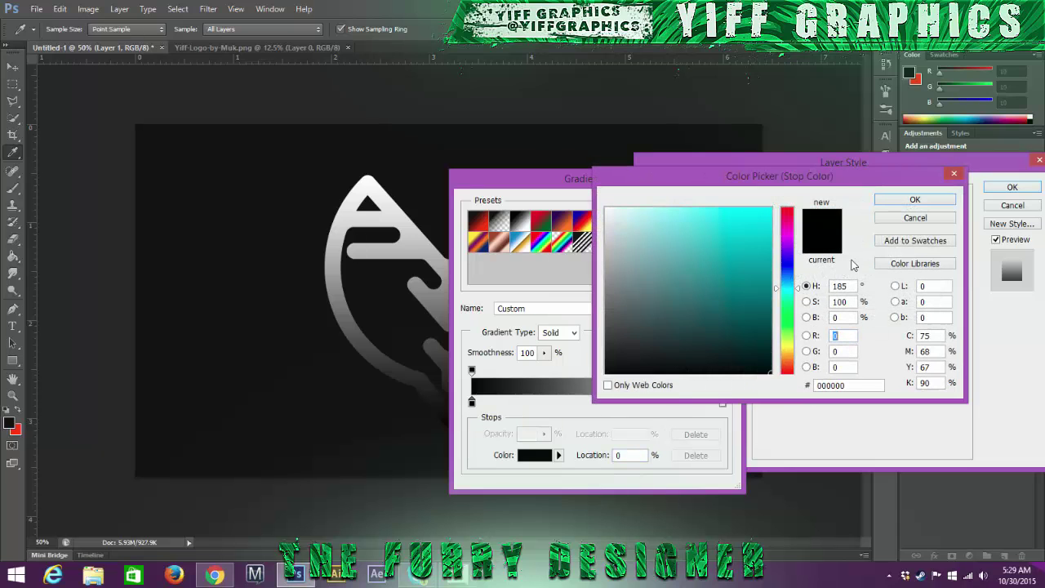
pyautogui.click(790, 288)
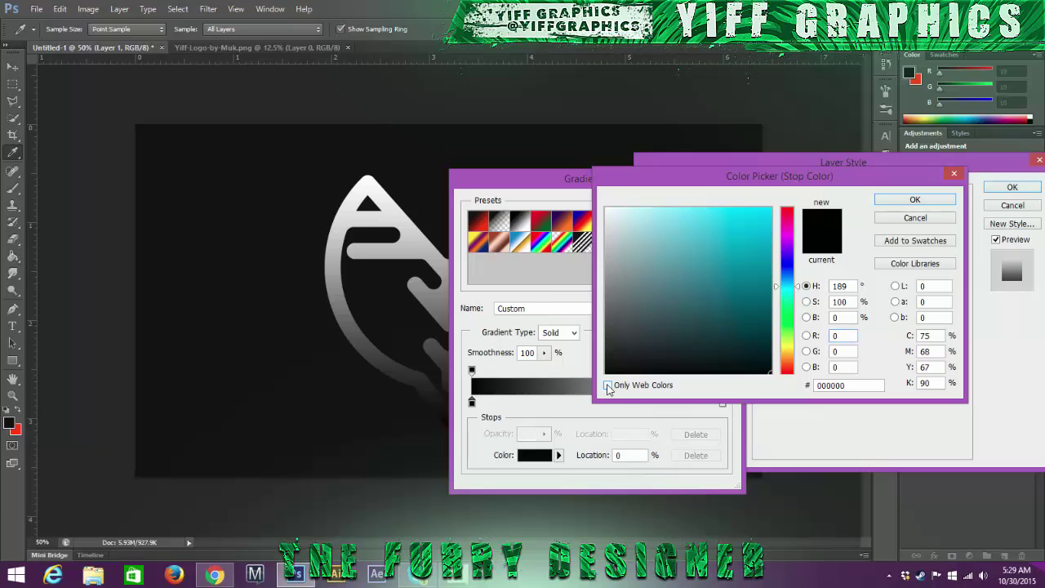
pyautogui.click(609, 385)
pyautogui.click(789, 285)
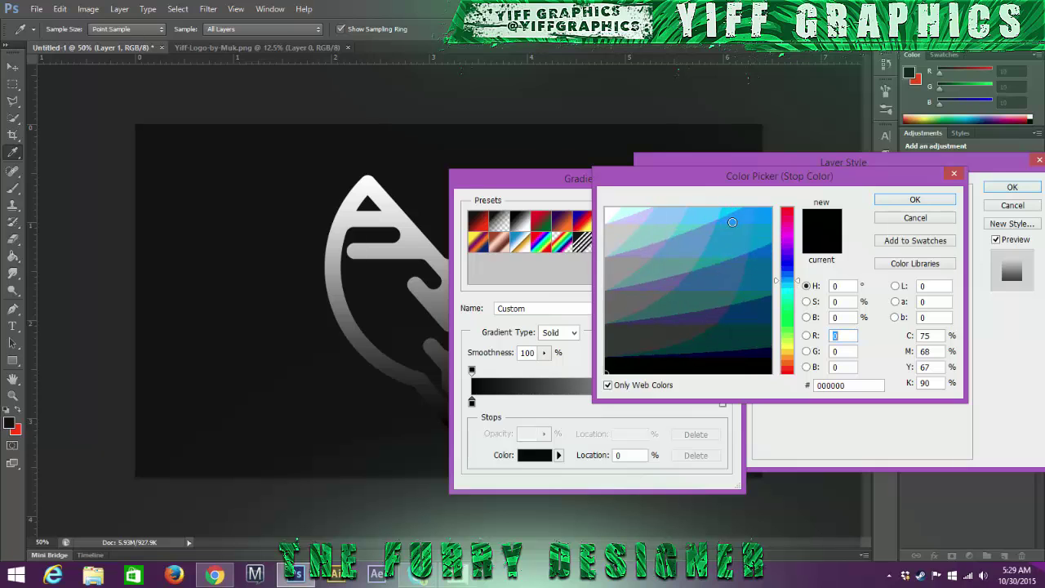
pyautogui.click(746, 217)
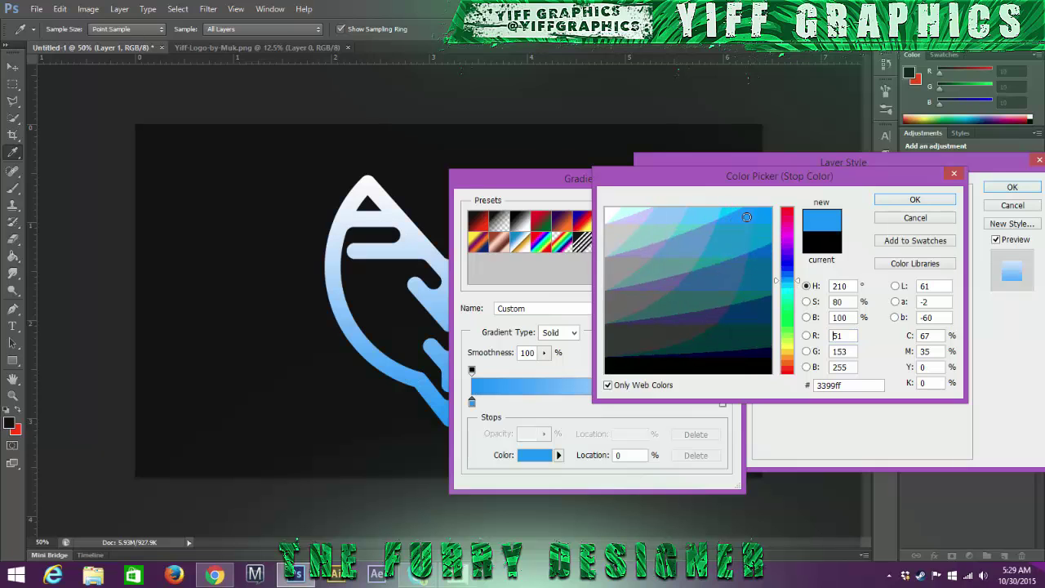
pyautogui.click(916, 200)
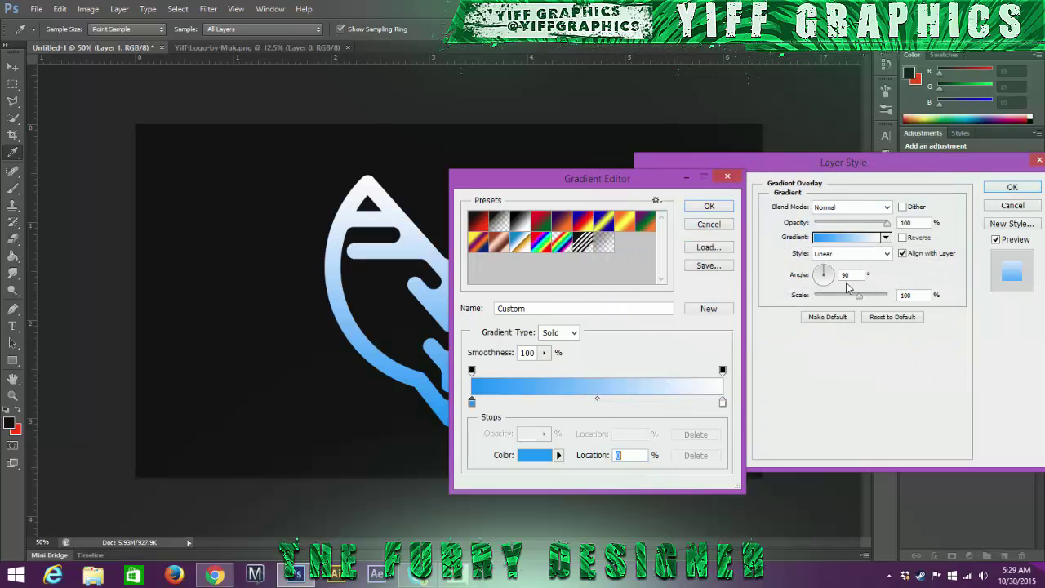
# Step: Set the gradient's end stop to cyan 33ffff and the overlay angle to 120°
pyautogui.doubleClick(722, 403)
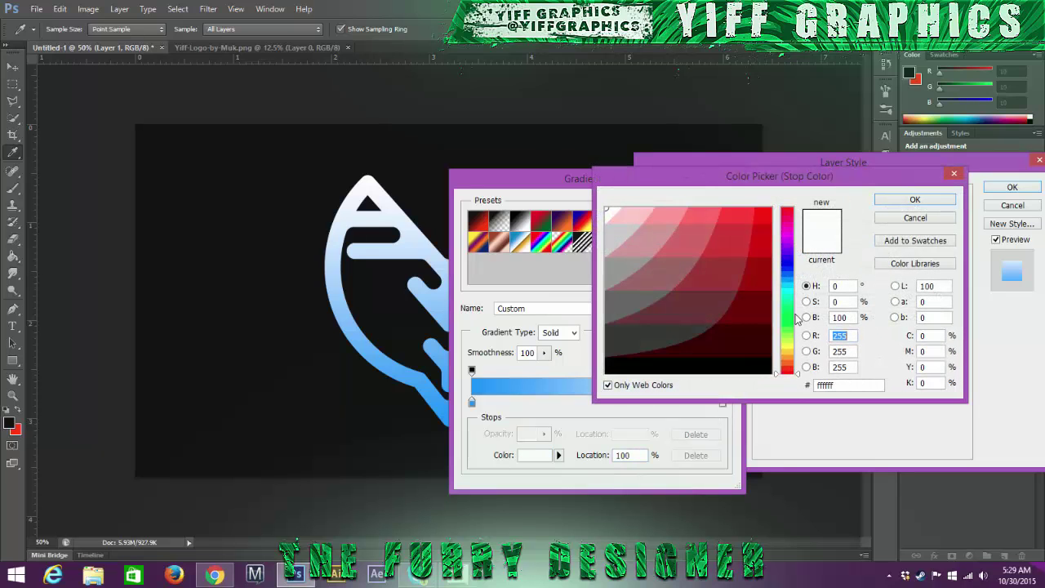
pyautogui.click(786, 296)
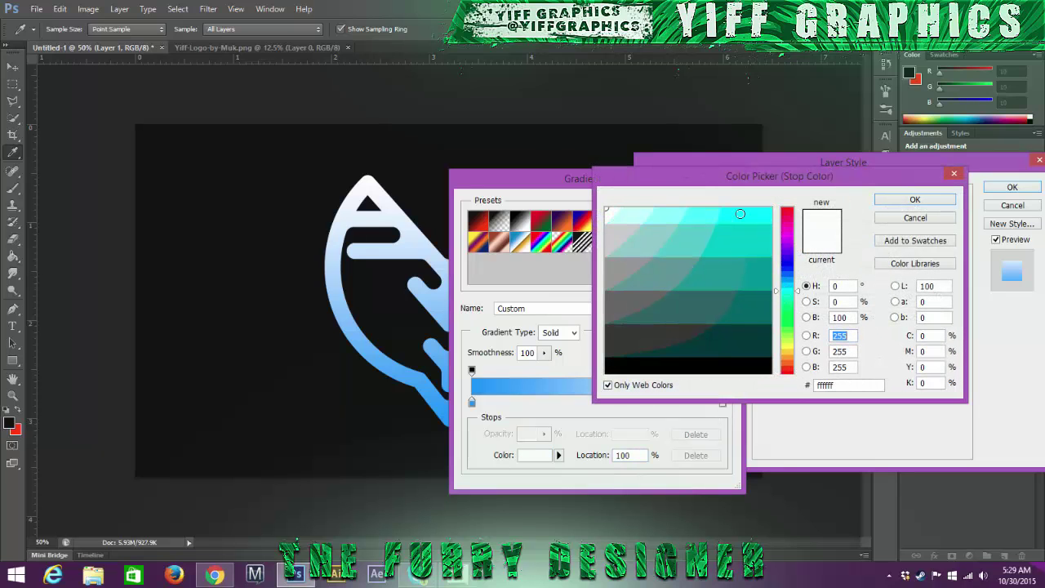
pyautogui.click(747, 219)
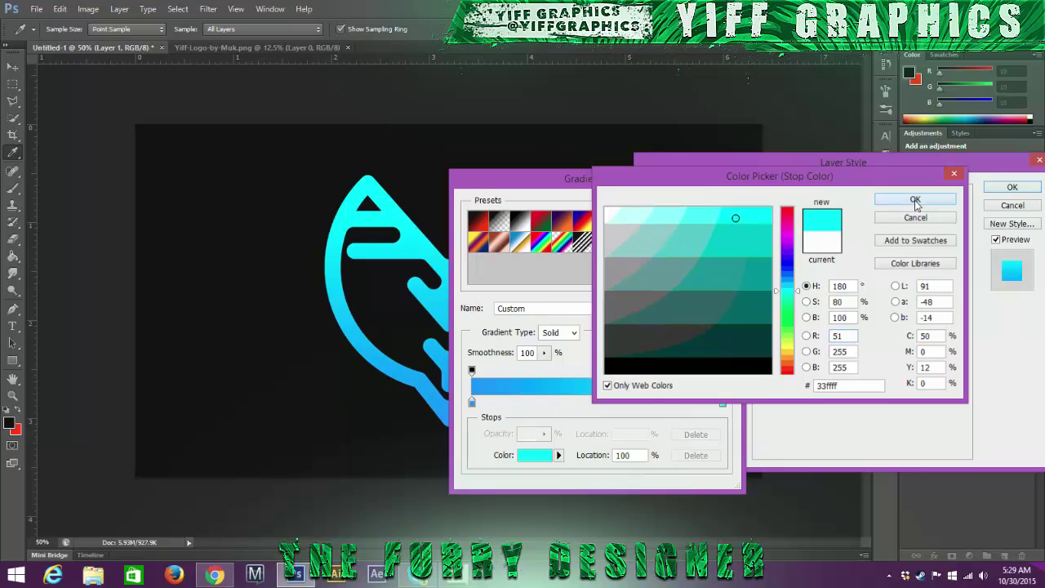
pyautogui.click(914, 201)
pyautogui.click(471, 402)
pyautogui.doubleClick(472, 403)
pyautogui.moveTo(797, 277); pyautogui.dragTo(799, 269)
pyautogui.click(930, 200)
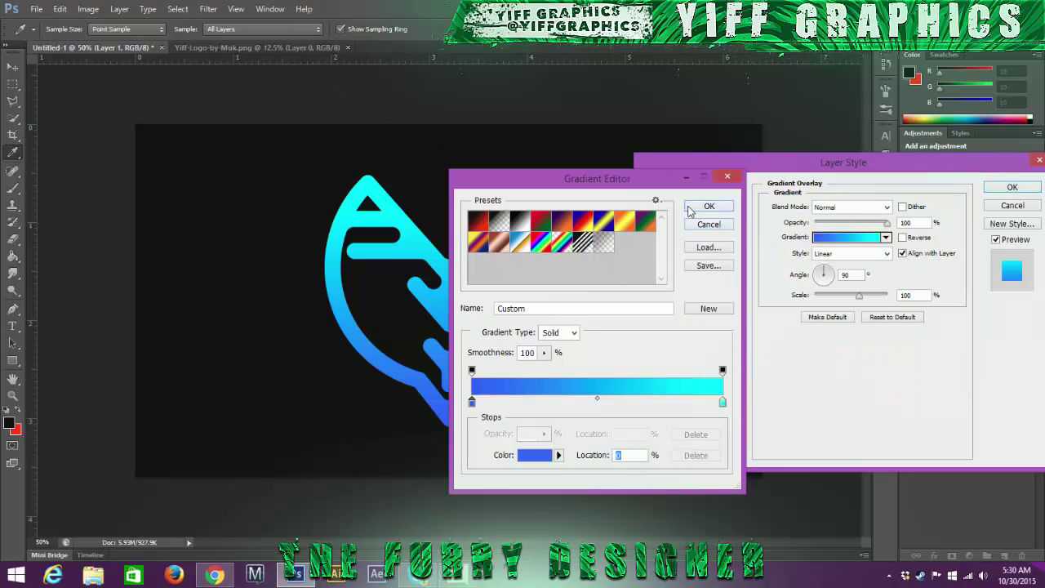
pyautogui.click(688, 209)
pyautogui.click(857, 276)
pyautogui.write('120')
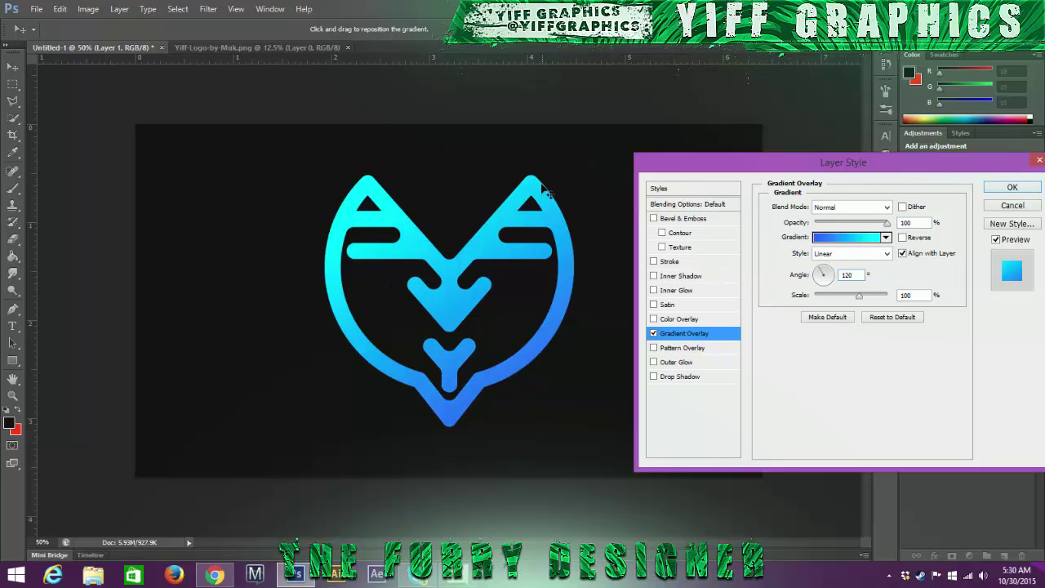
# Step: Apply the gradient overlay and rasterize Layer 1's layer style
pyautogui.click(1012, 187)
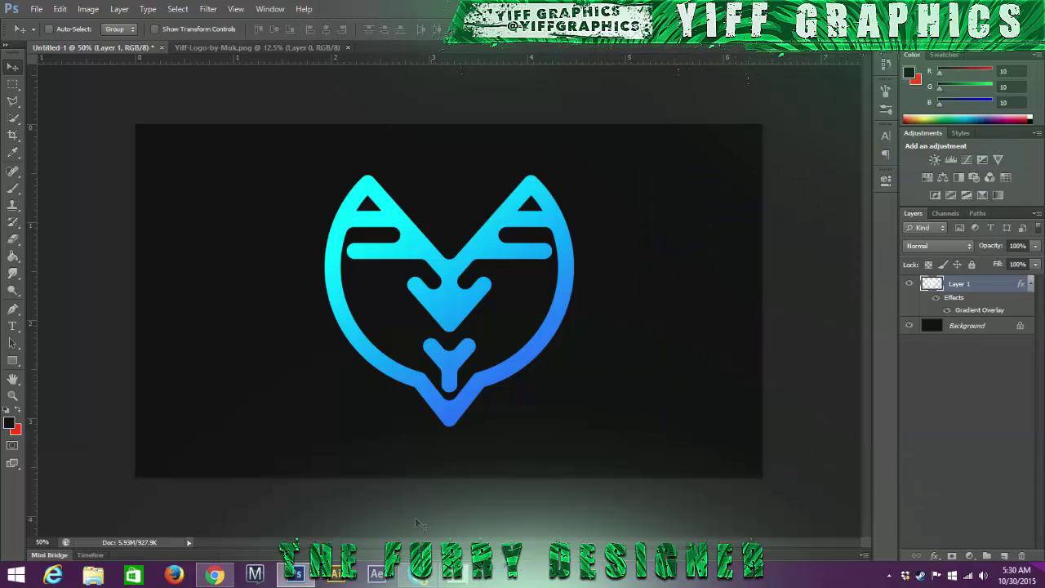
pyautogui.rightClick(985, 288)
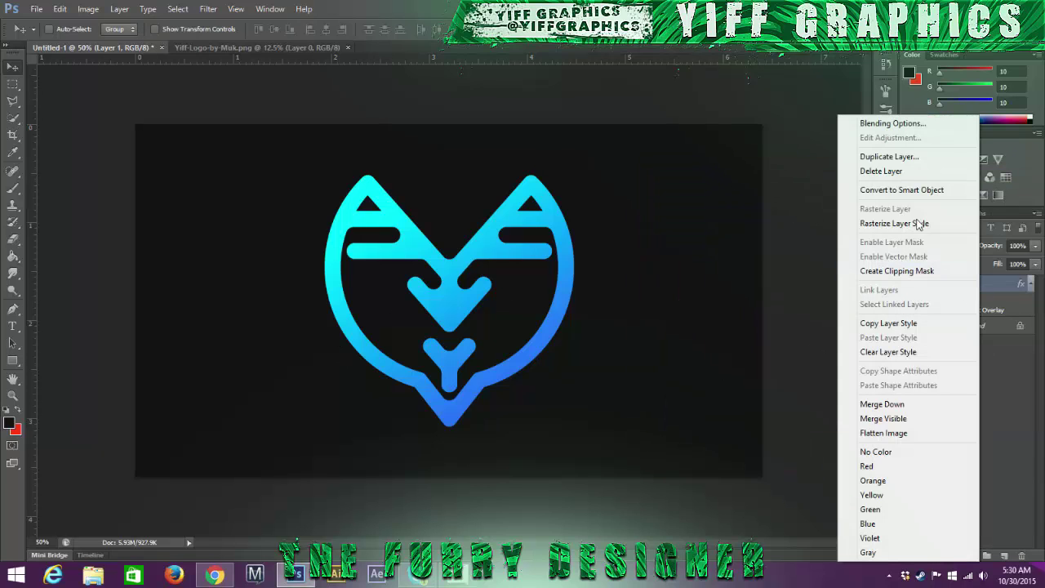
pyautogui.click(912, 223)
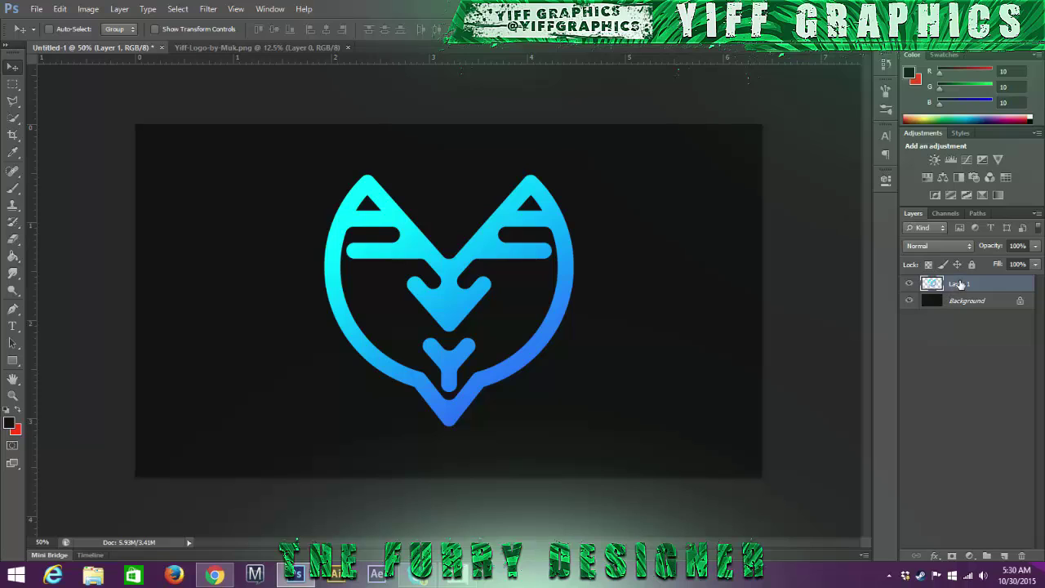
# Step: Duplicate the logo layer, hide both copies, and reselect the original Layer 1
pyautogui.hotkey('ctrl', 'j')
pyautogui.hotkey('ctrl', 'j')
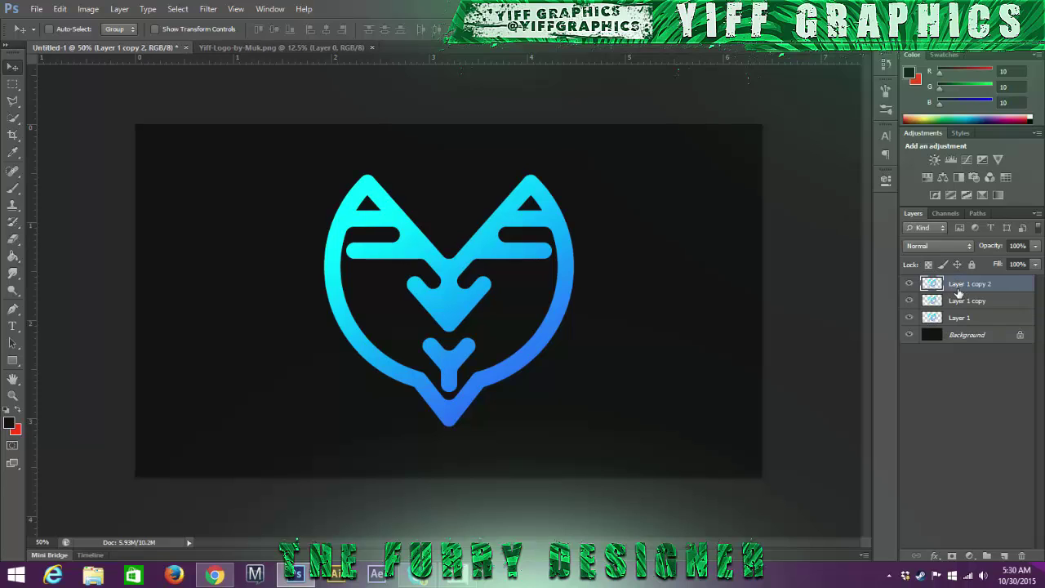
pyautogui.click(909, 283)
pyautogui.click(909, 301)
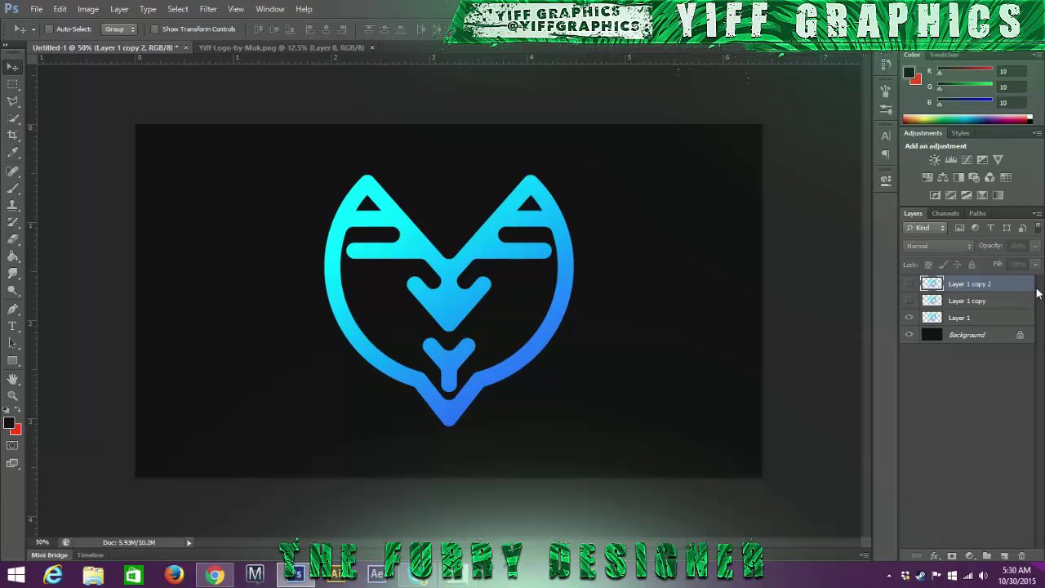
pyautogui.click(951, 325)
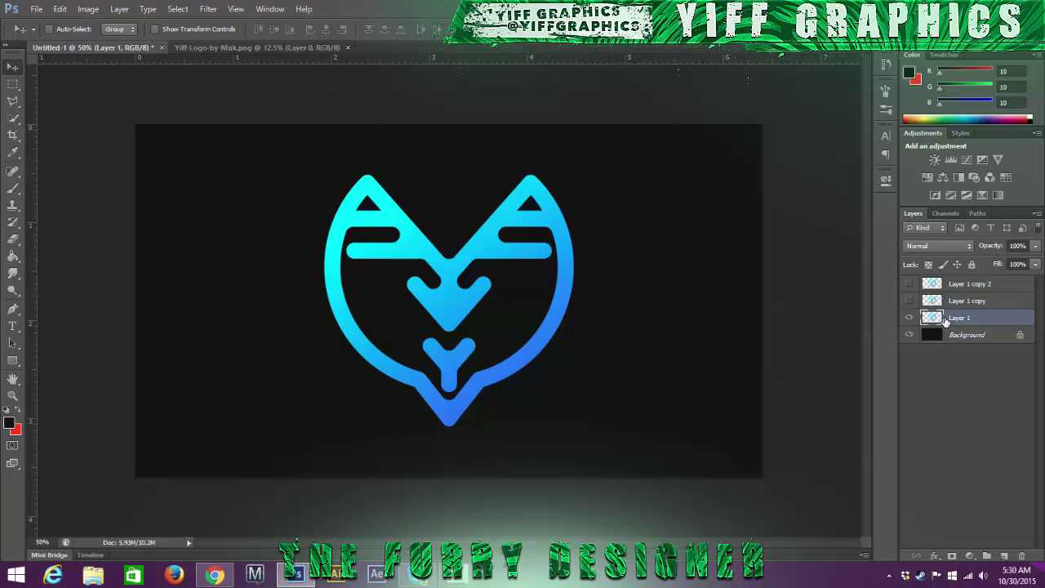
# Step: Add a cyan 33ffff Outer Glow to Layer 1 and enlarge its size
pyautogui.doubleClick(946, 320)
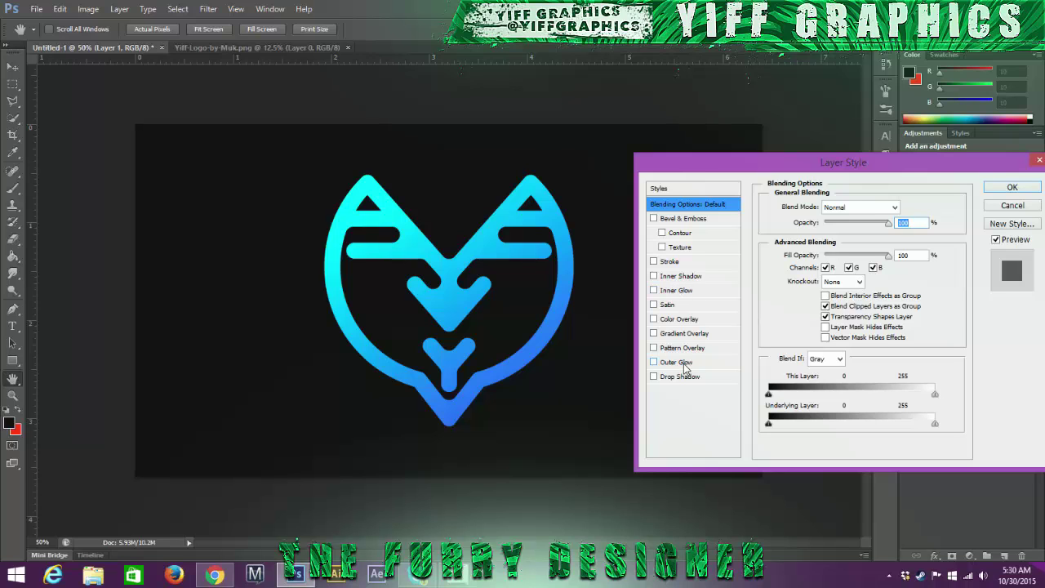
pyautogui.click(676, 362)
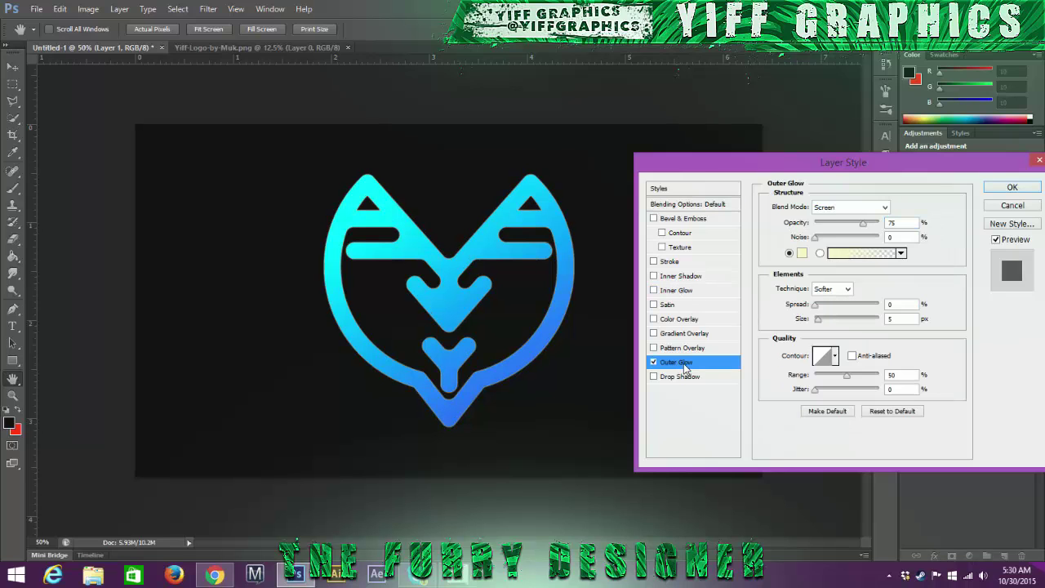
pyautogui.click(803, 253)
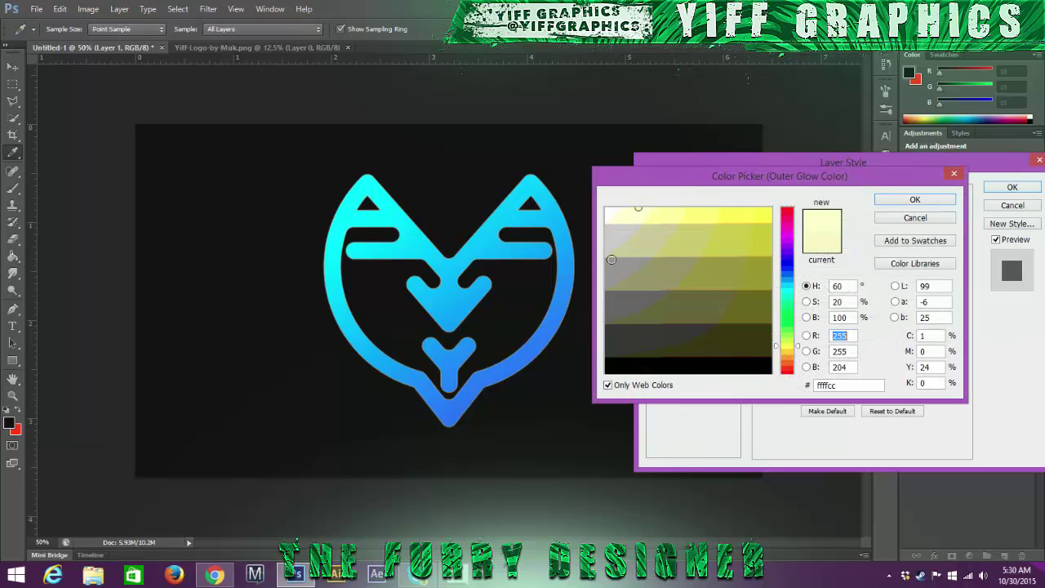
pyautogui.click(788, 290)
pyautogui.click(740, 213)
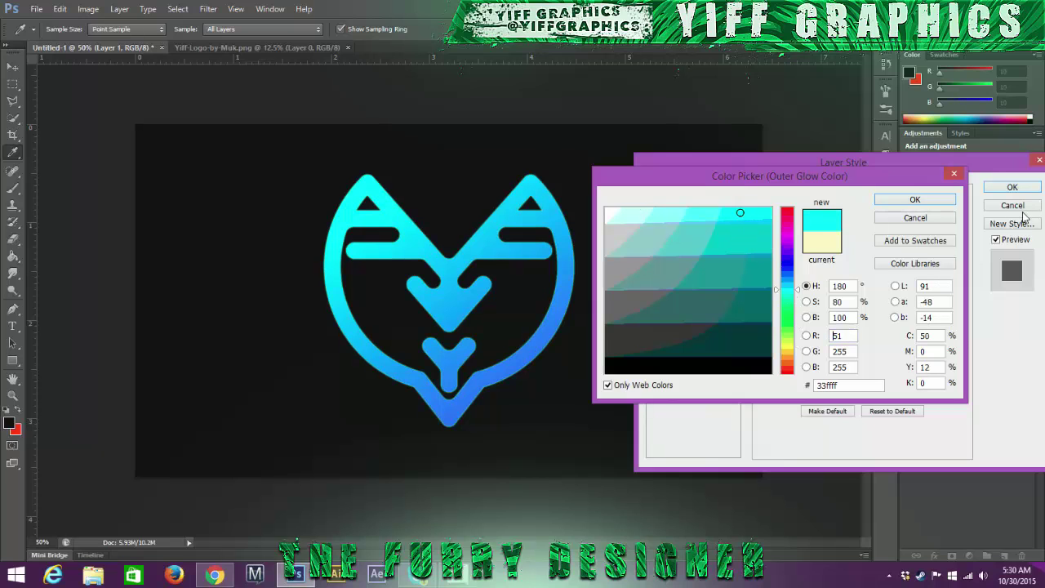
pyautogui.click(937, 204)
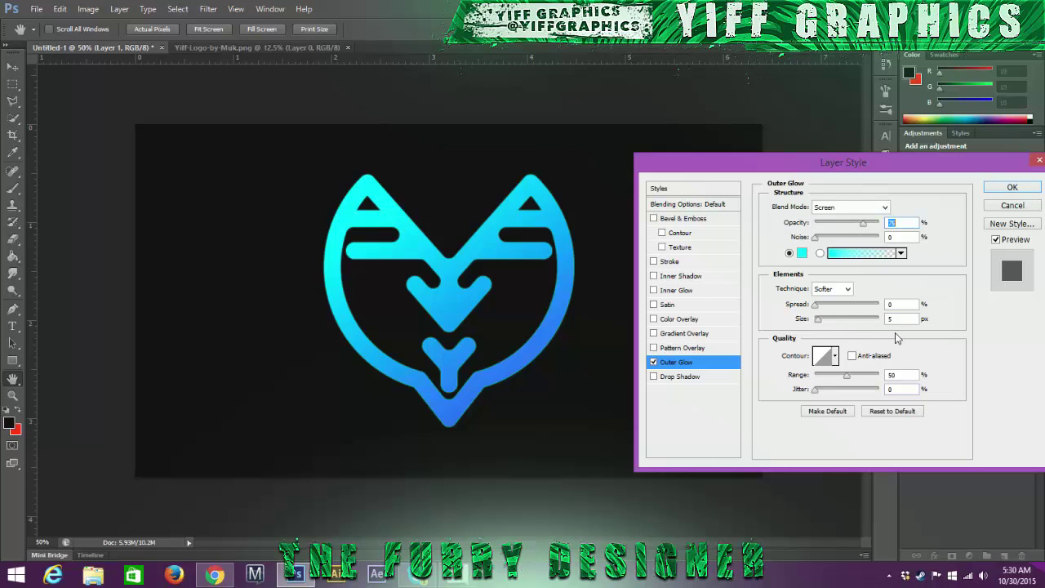
pyautogui.moveTo(817, 319); pyautogui.dragTo(833, 323)
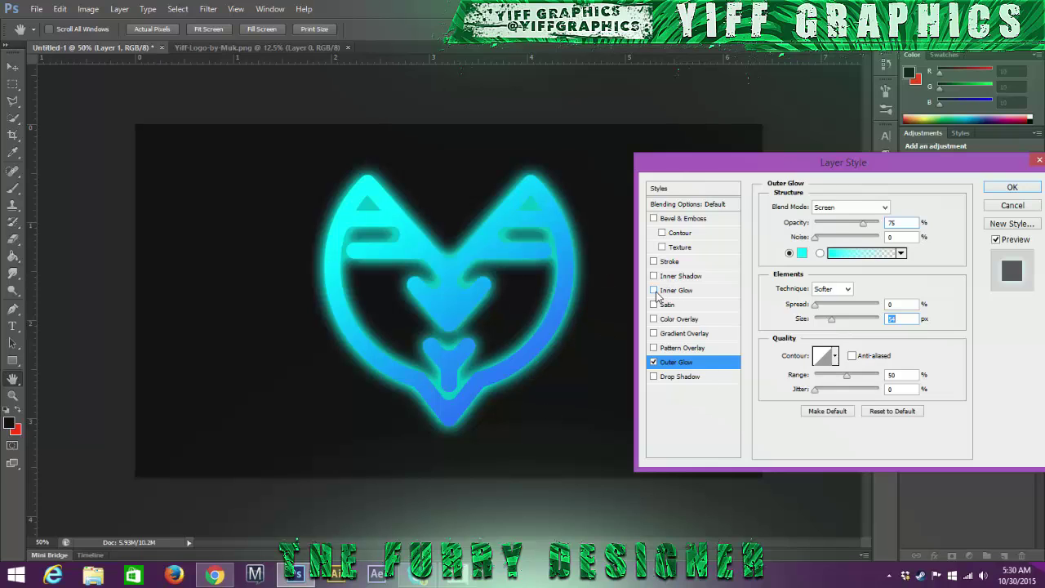
# Step: Add a cyan Inner Glow of size 62 to Layer 1 and apply the styles
pyautogui.click(653, 290)
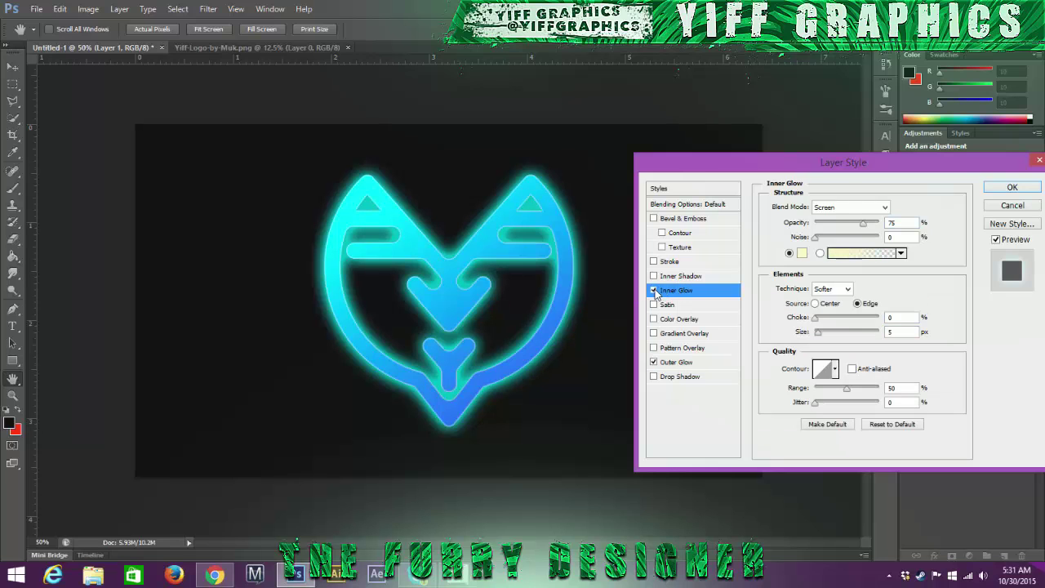
pyautogui.click(802, 254)
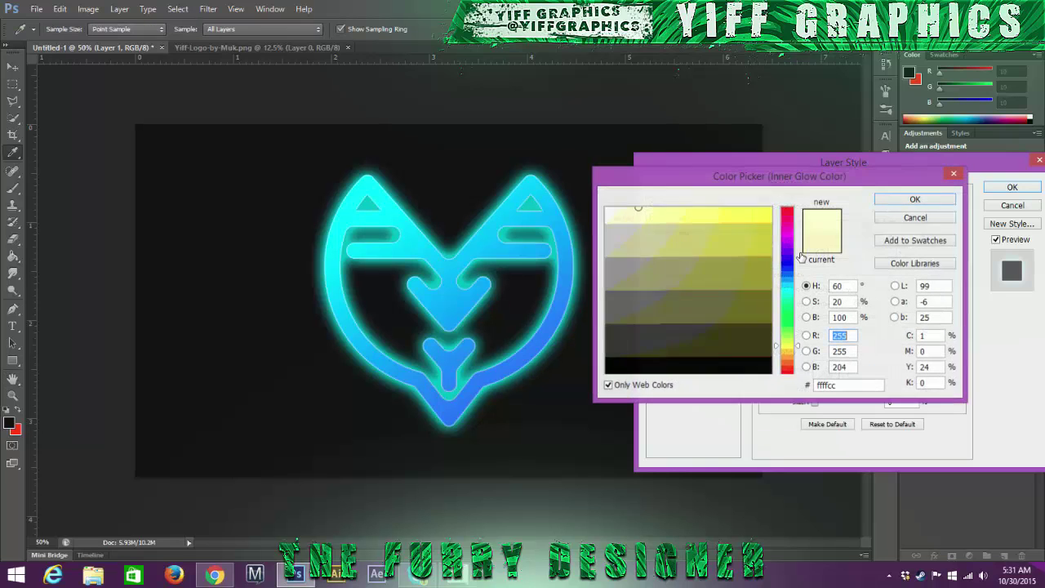
pyautogui.click(787, 294)
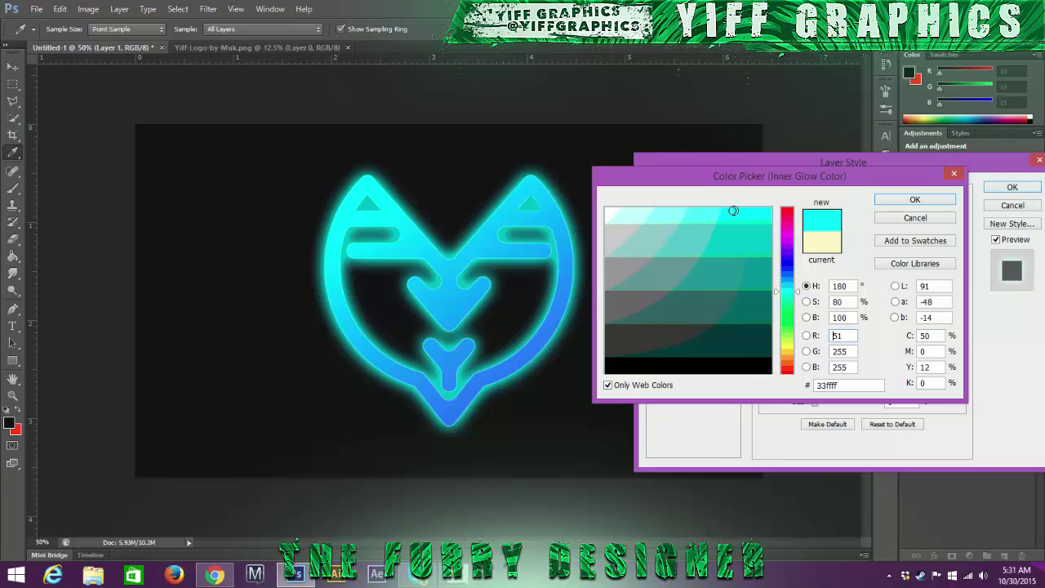
pyautogui.click(926, 199)
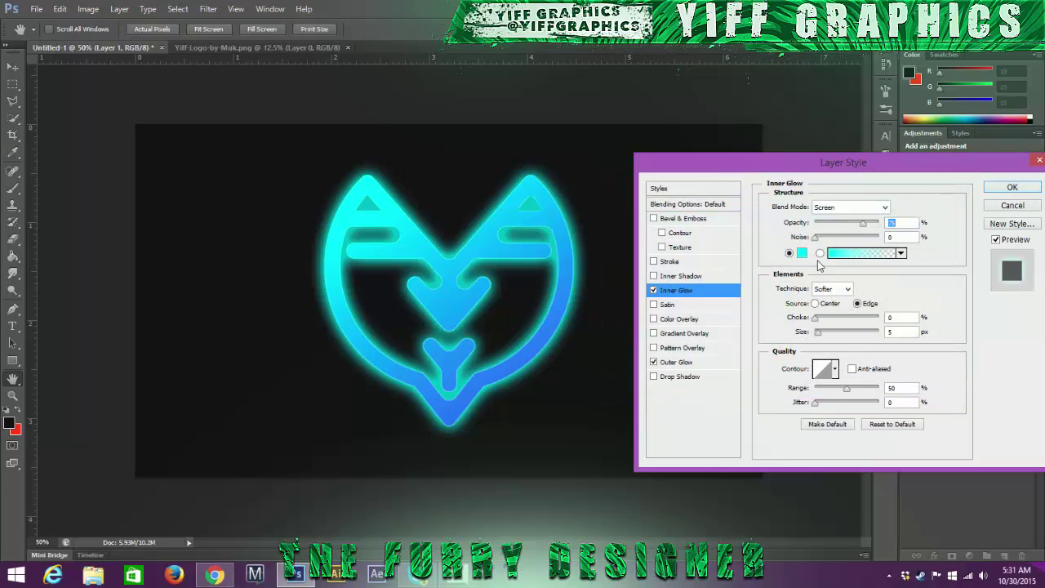
pyautogui.moveTo(818, 332); pyautogui.dragTo(835, 338)
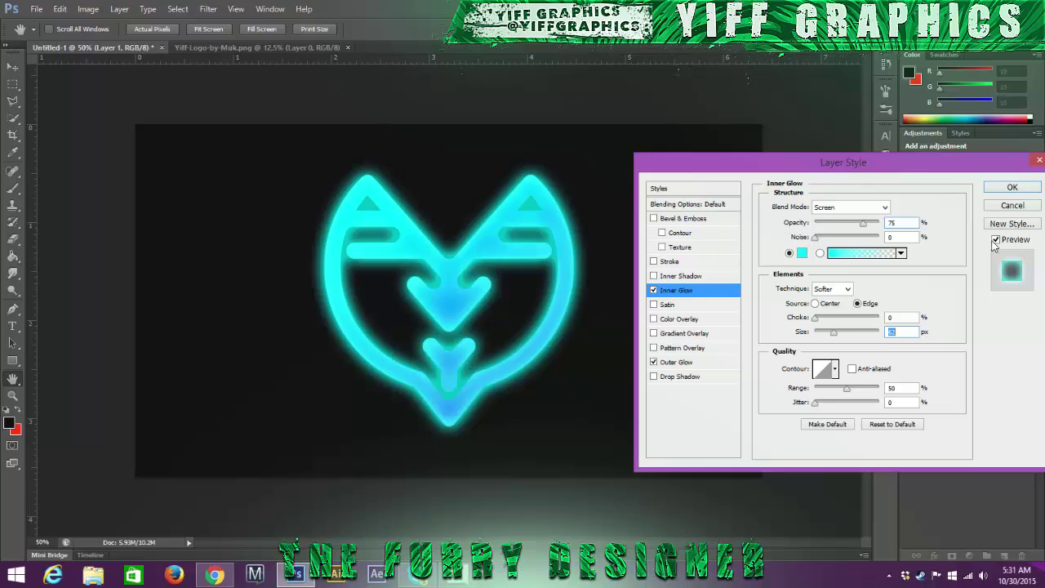
pyautogui.click(1011, 190)
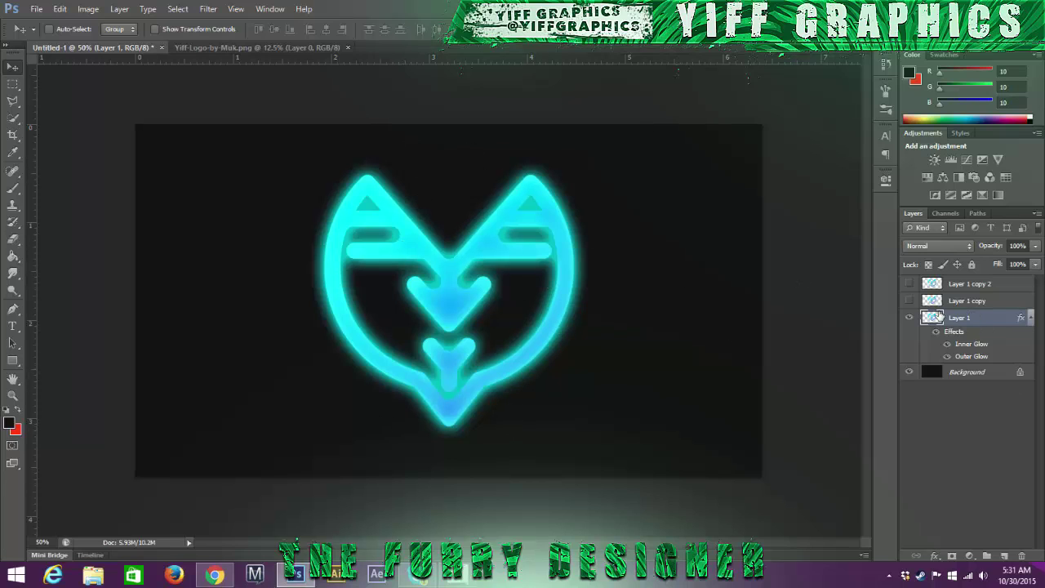
# Step: Split Layer 1's effects into separate Inner Glow and Outer Glow layers and compare them
pyautogui.rightClick(972, 347)
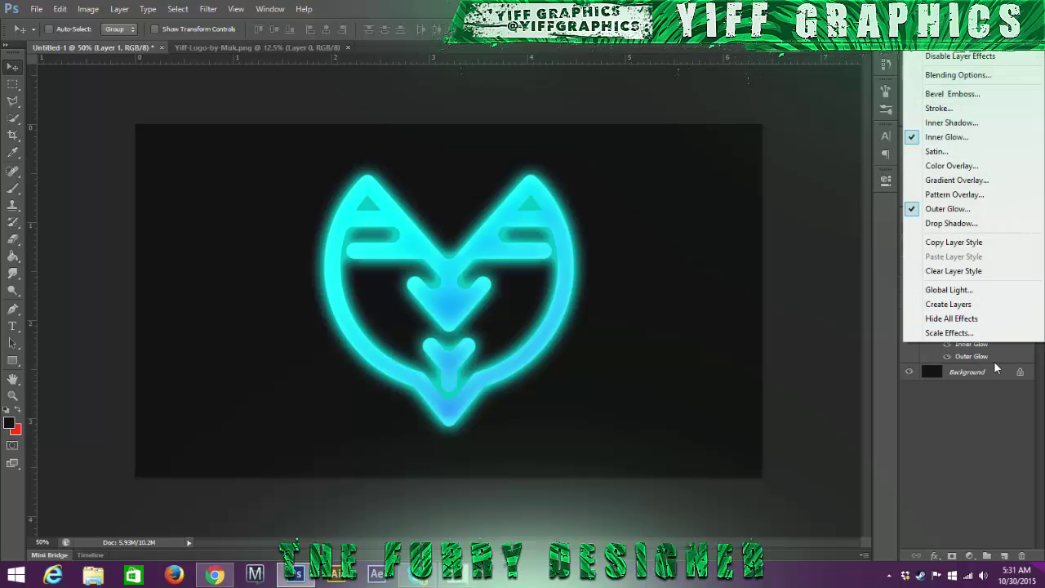
pyautogui.click(950, 305)
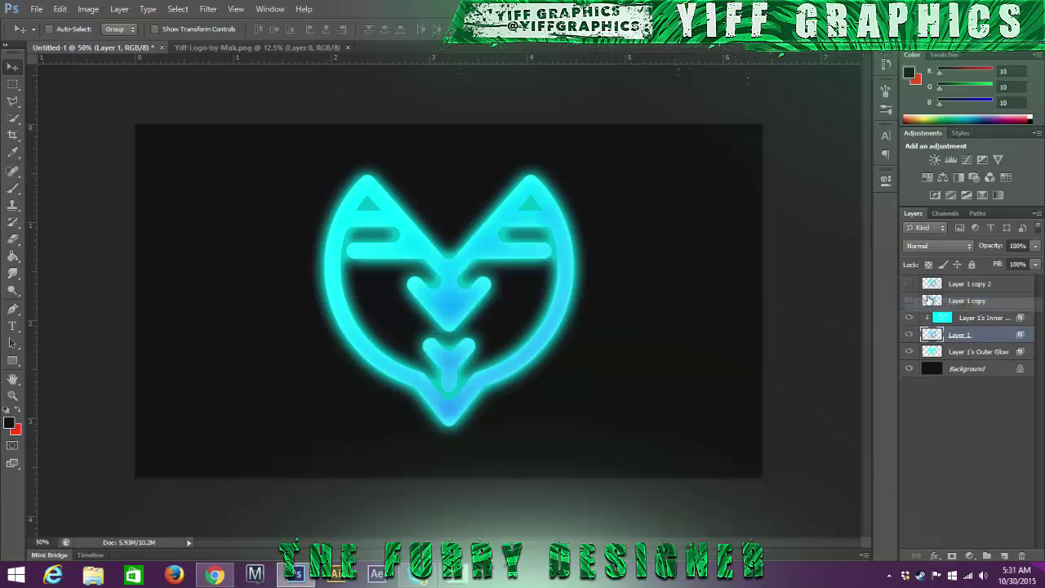
pyautogui.click(971, 319)
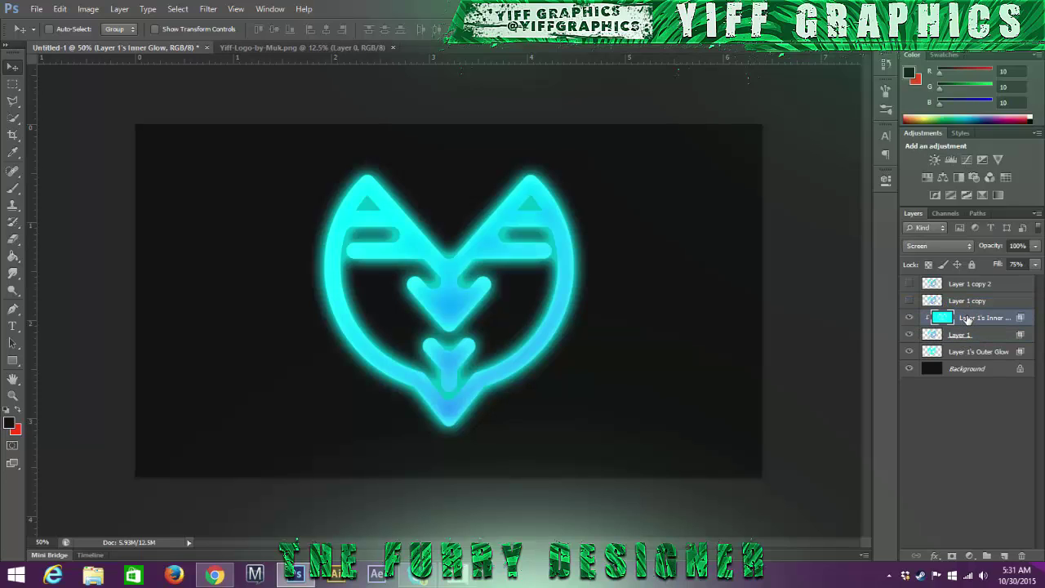
pyautogui.click(953, 353)
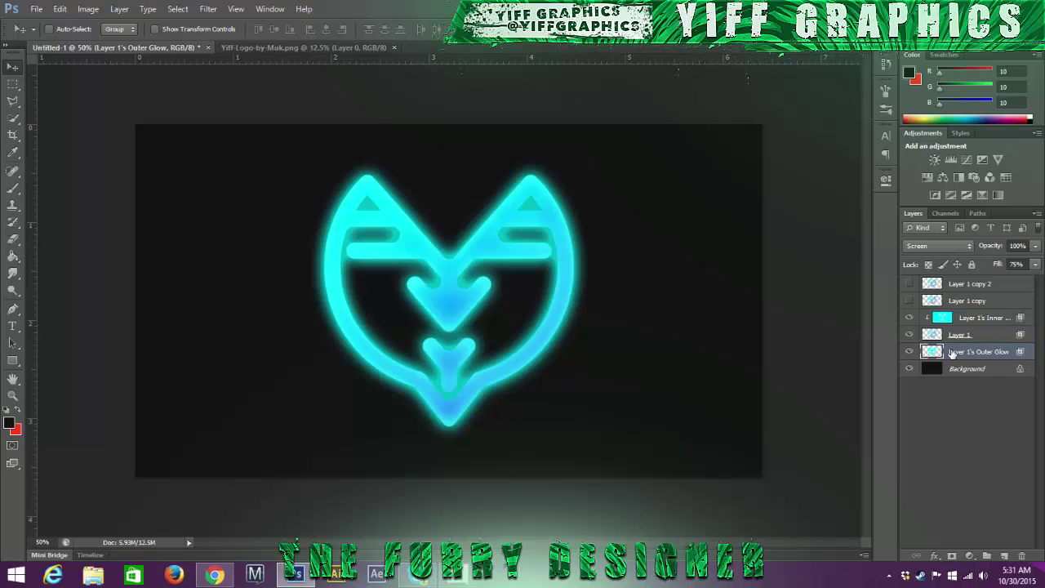
pyautogui.click(910, 351)
pyautogui.click(910, 351)
pyautogui.click(910, 352)
pyautogui.click(910, 352)
pyautogui.click(910, 351)
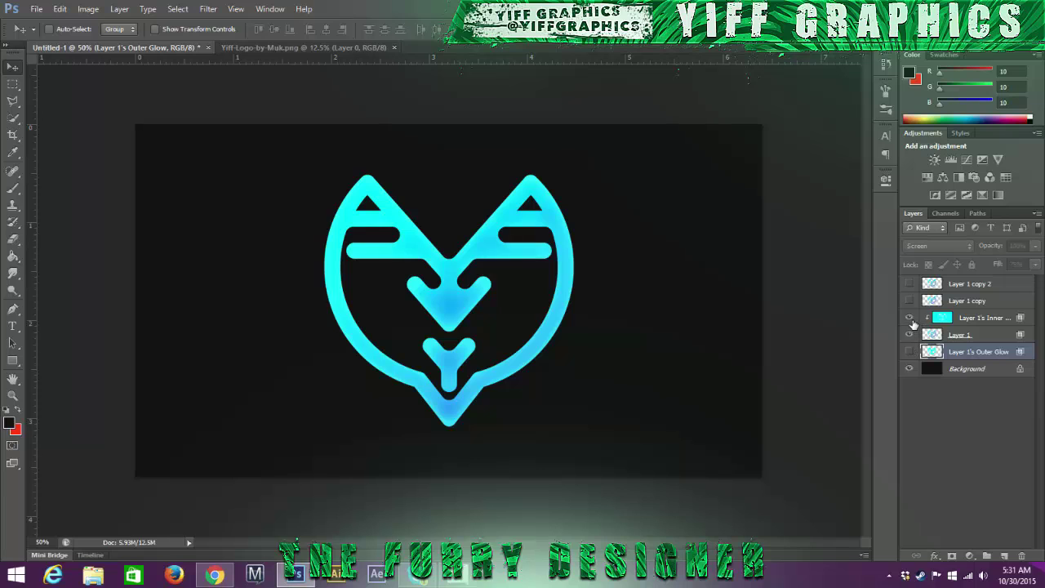
pyautogui.click(910, 318)
pyautogui.click(910, 318)
pyautogui.click(910, 318)
pyautogui.click(910, 318)
pyautogui.click(910, 319)
pyautogui.click(910, 318)
# Step: Move the Outer Glow layer above the Inner Glow layer and release its clipping mask
pyautogui.moveTo(953, 356); pyautogui.dragTo(950, 328)
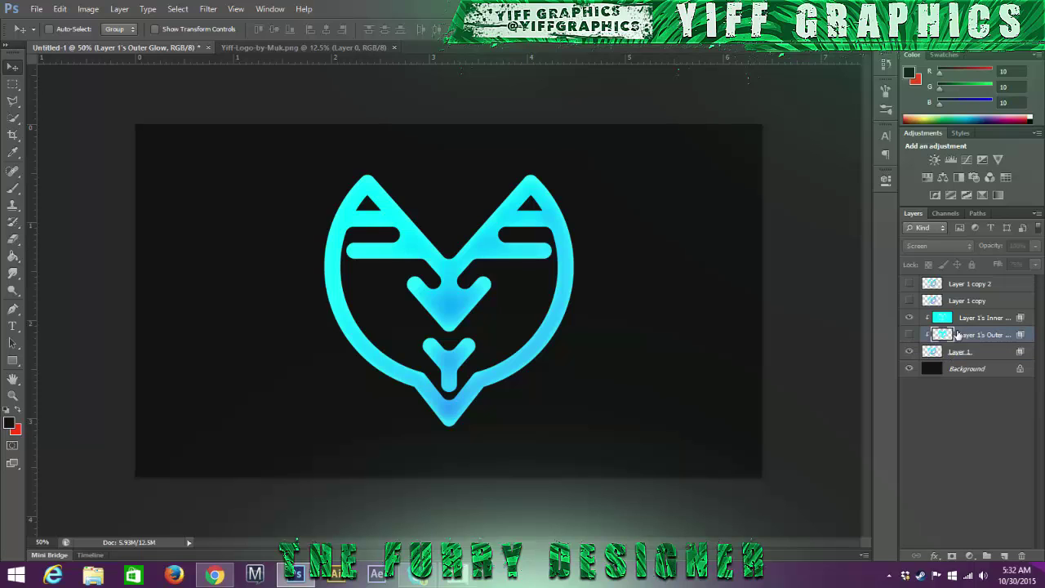
pyautogui.click(910, 335)
pyautogui.click(910, 335)
pyautogui.moveTo(978, 338); pyautogui.dragTo(967, 319)
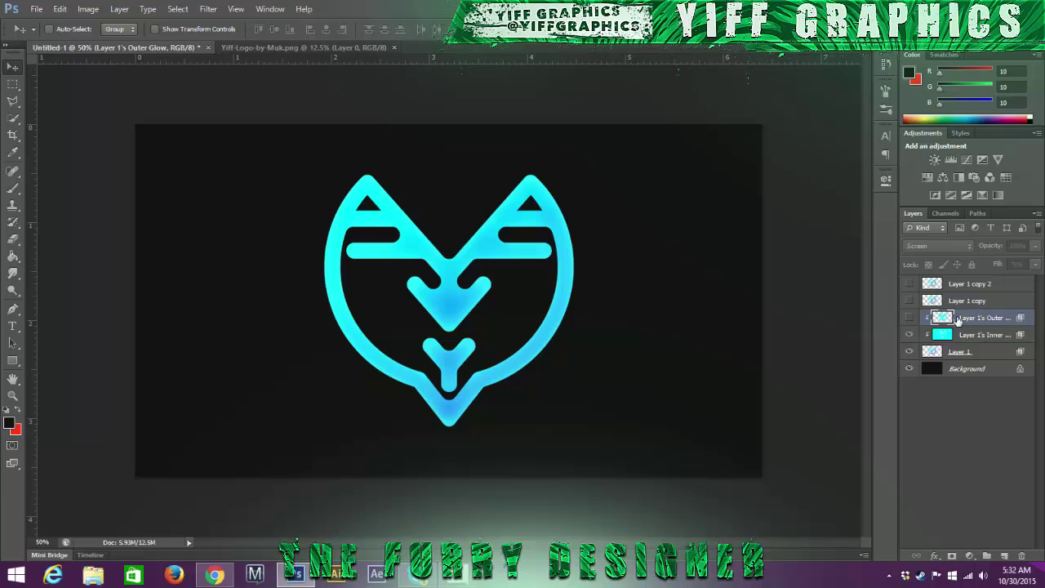
pyautogui.rightClick(960, 320)
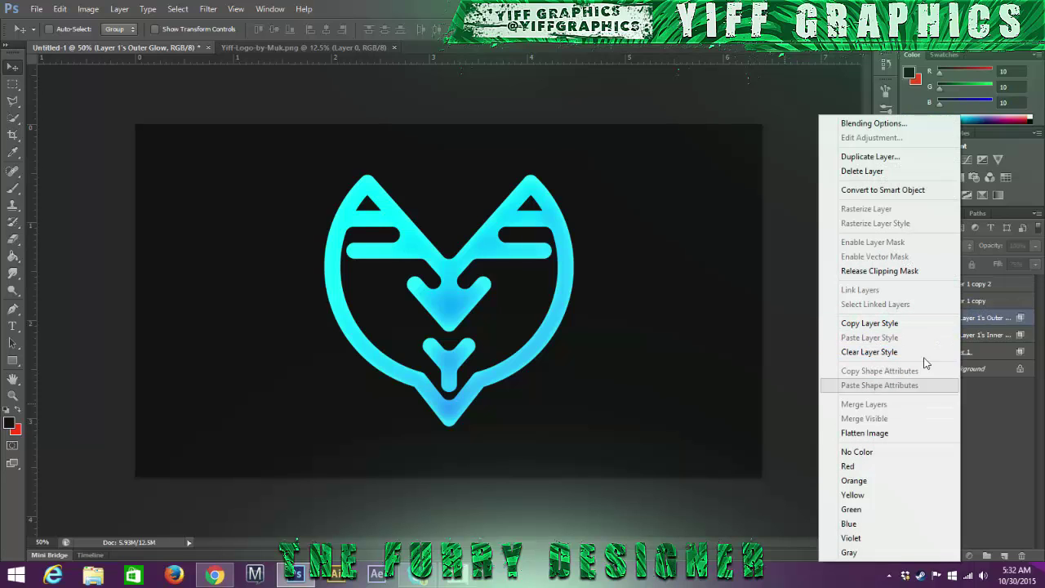
pyautogui.click(879, 270)
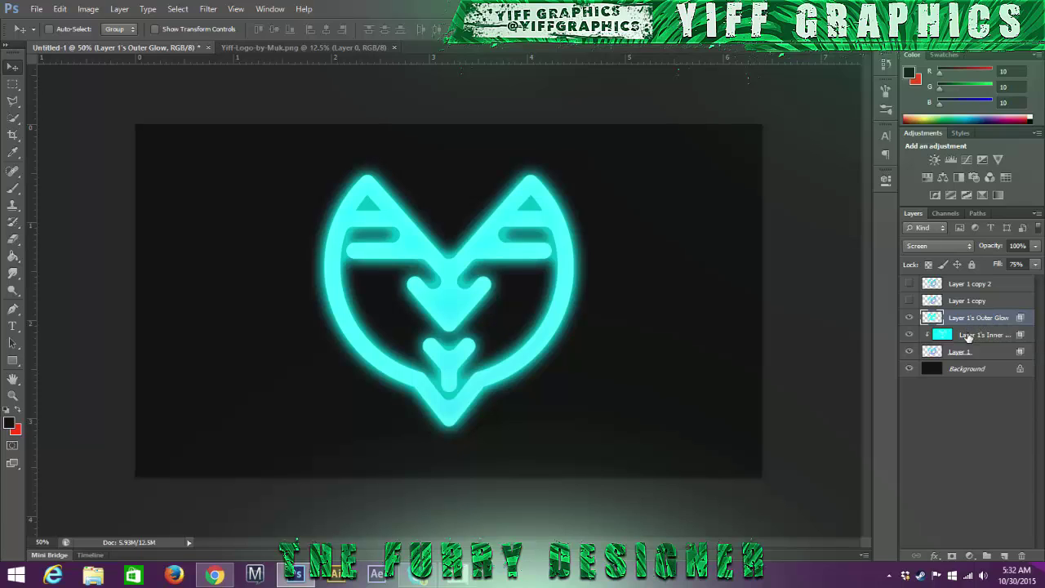
# Step: Add a new empty layer above the Inner Glow layer
pyautogui.click(968, 335)
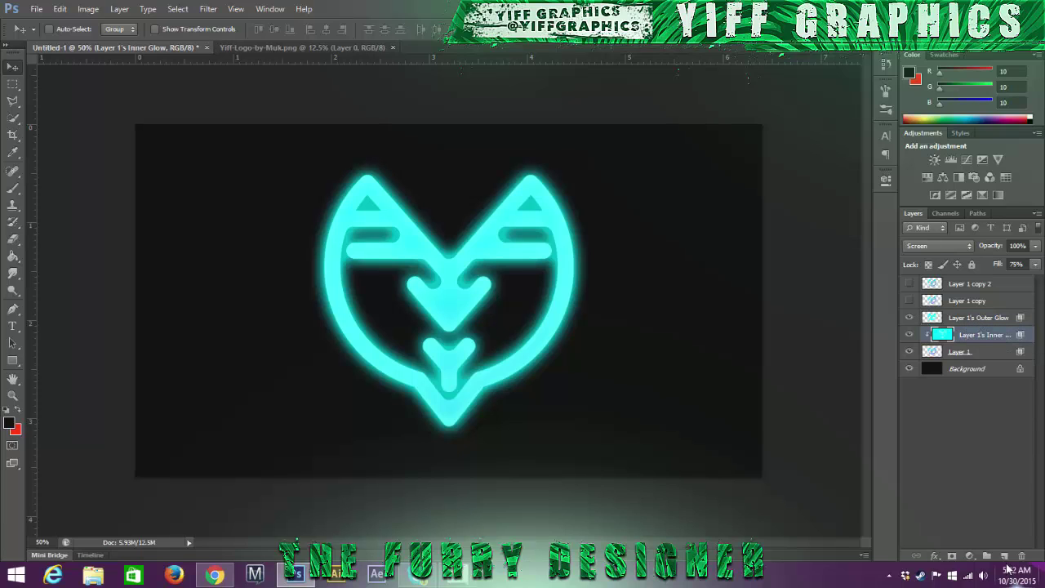
pyautogui.click(1004, 556)
pyautogui.click(11, 423)
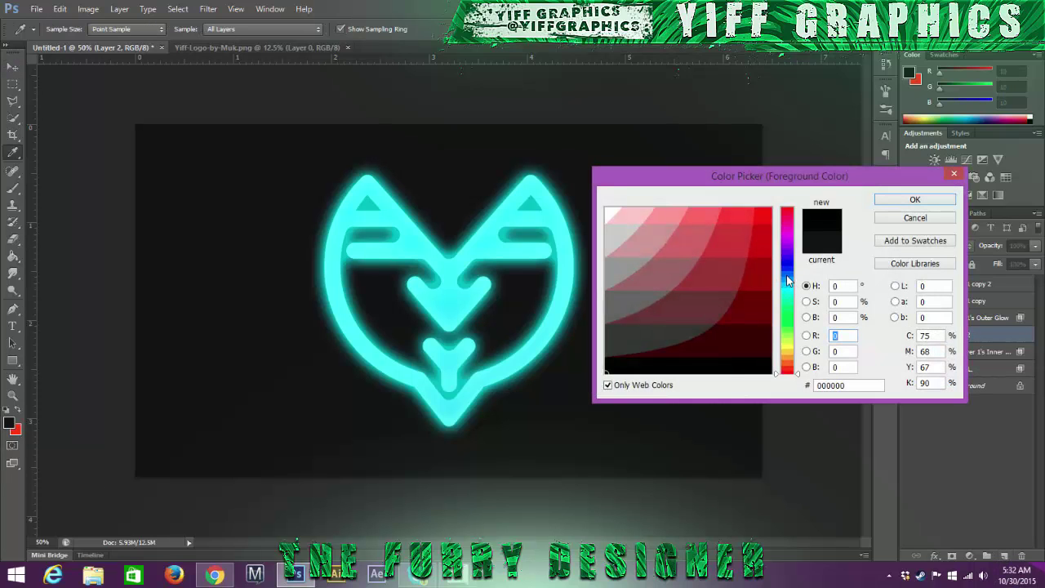
# Step: Set the foreground colour to blue #3366cc and pick a large soft brush
pyautogui.click(787, 277)
pyautogui.click(741, 237)
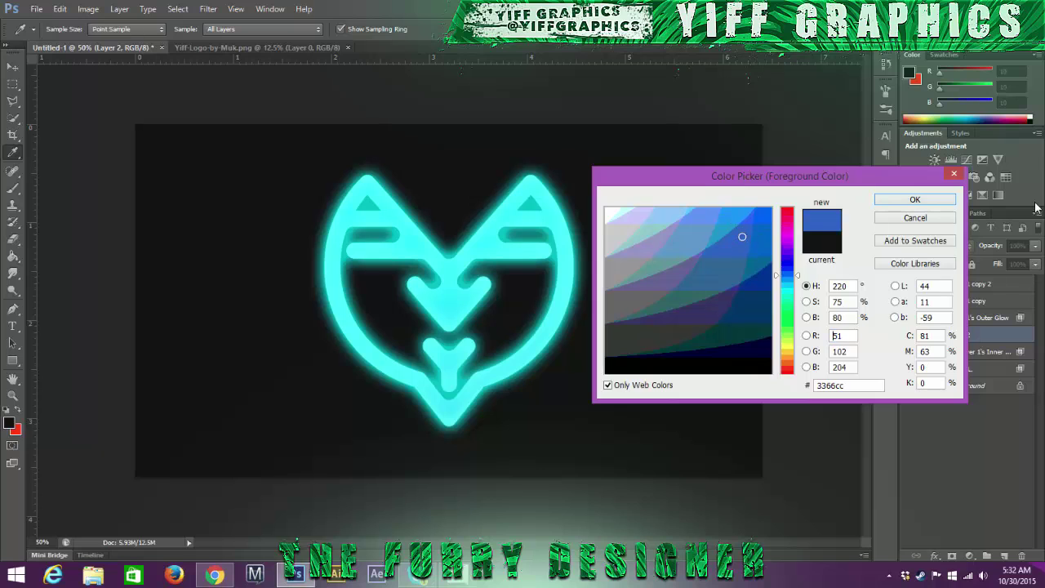
pyautogui.click(914, 199)
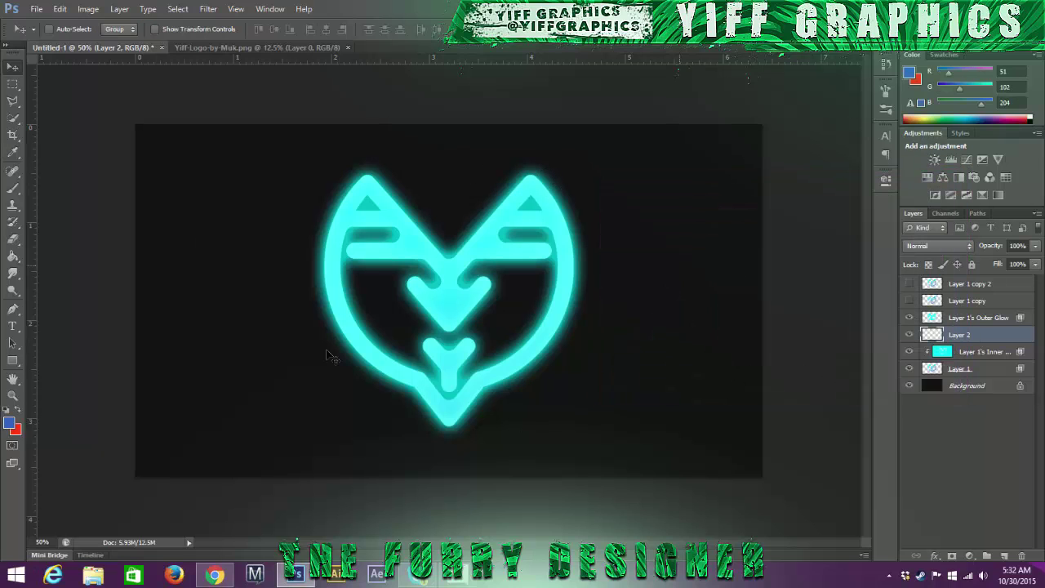
pyautogui.click(13, 188)
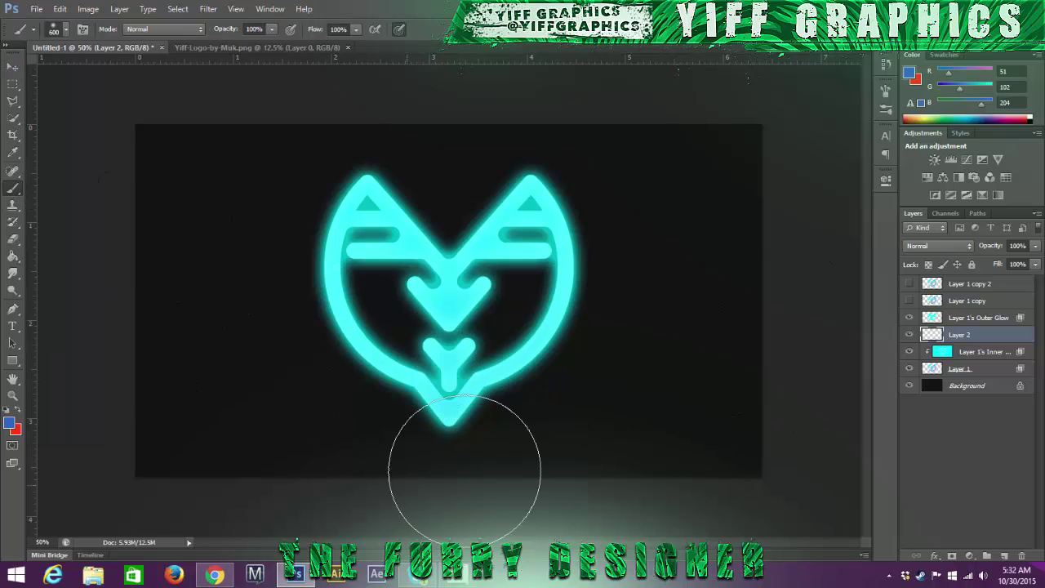
# Step: Clip Layer 2 to the layer below, fill it with blue, and set it to Hue
pyautogui.rightClick(964, 337)
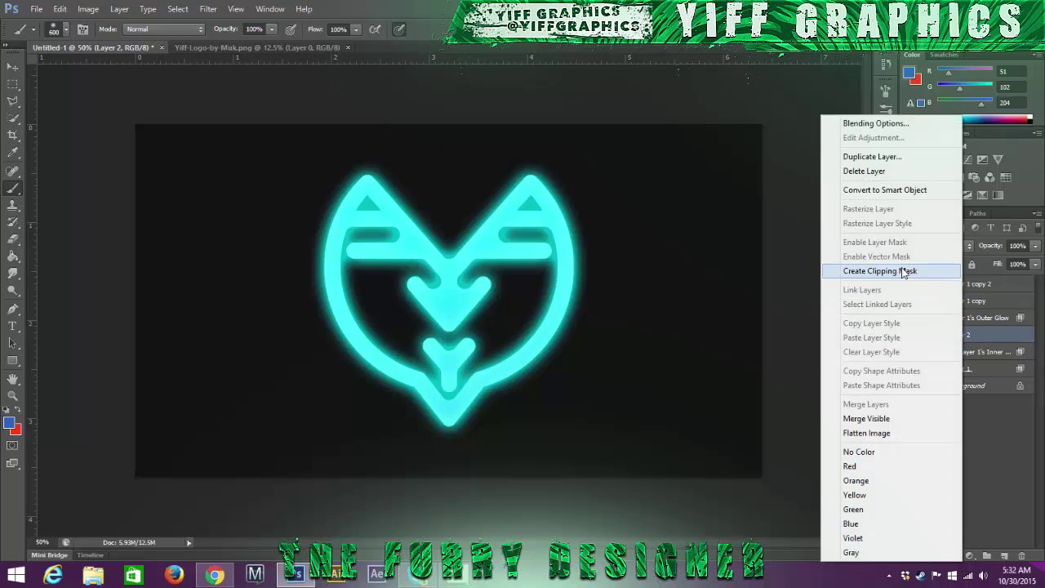
pyautogui.click(906, 272)
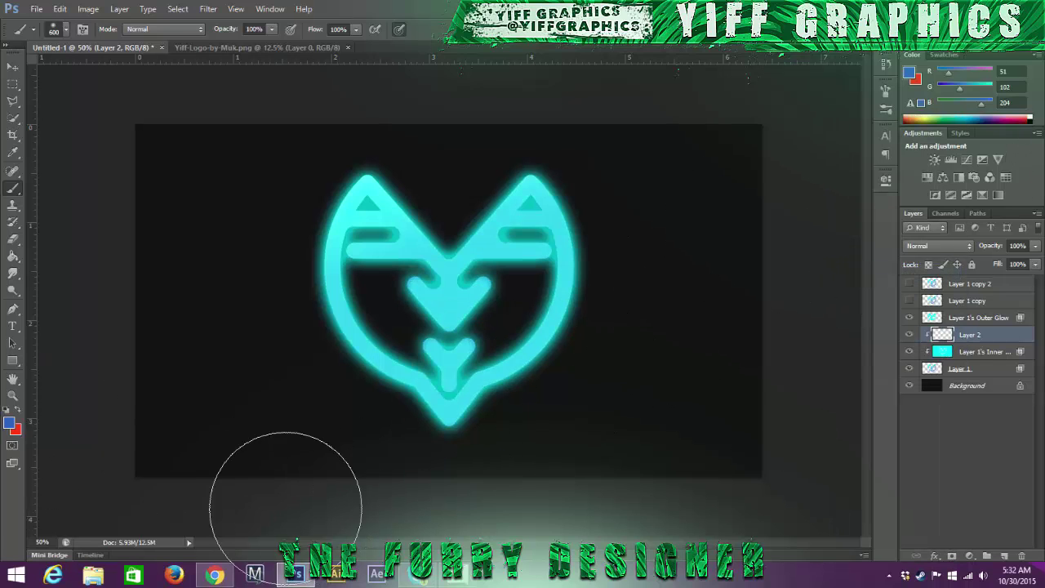
pyautogui.hotkey('alt', 'BackSpace')
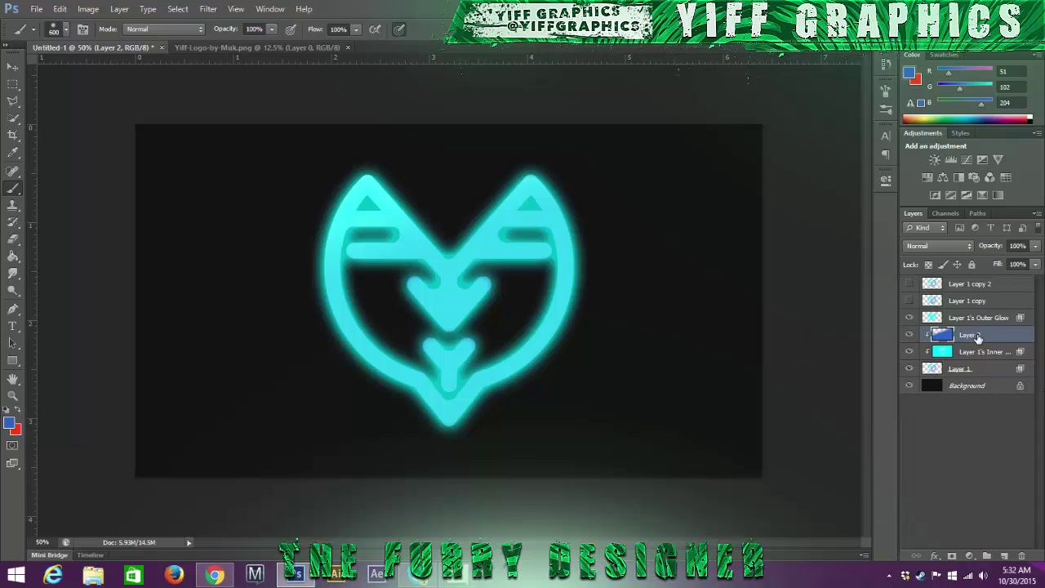
pyautogui.click(940, 245)
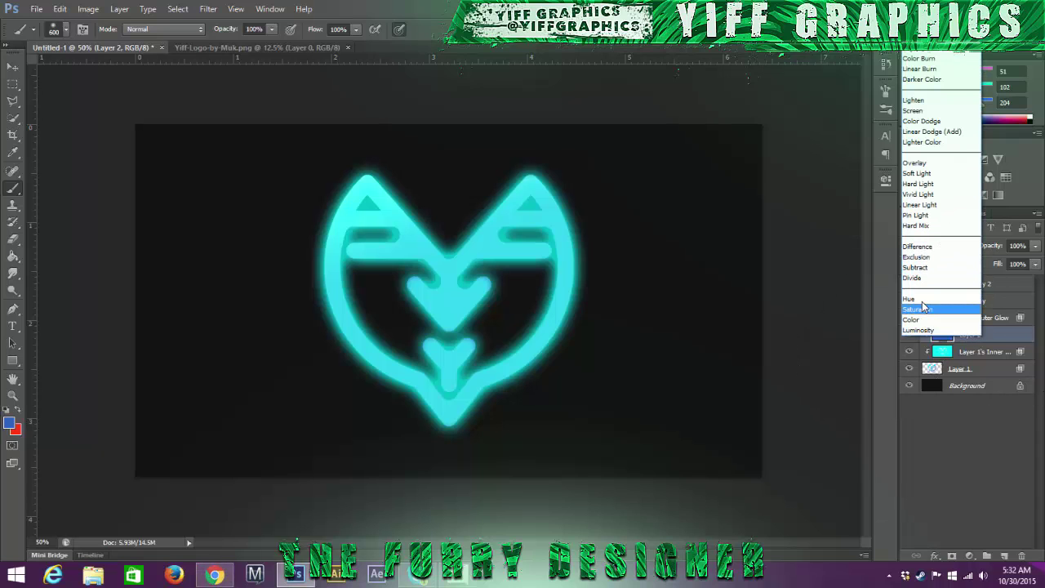
pyautogui.click(925, 300)
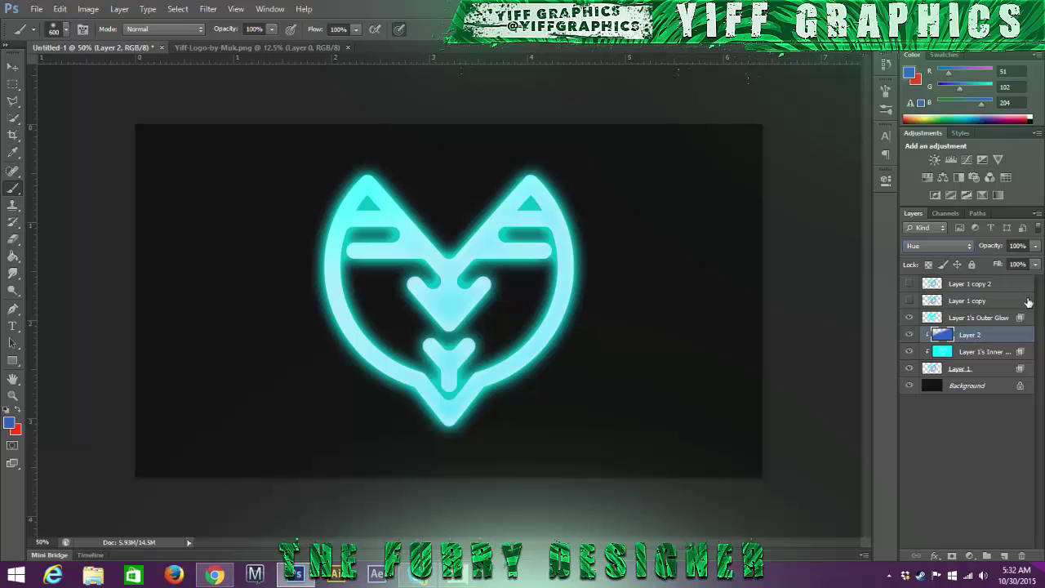
pyautogui.click(967, 323)
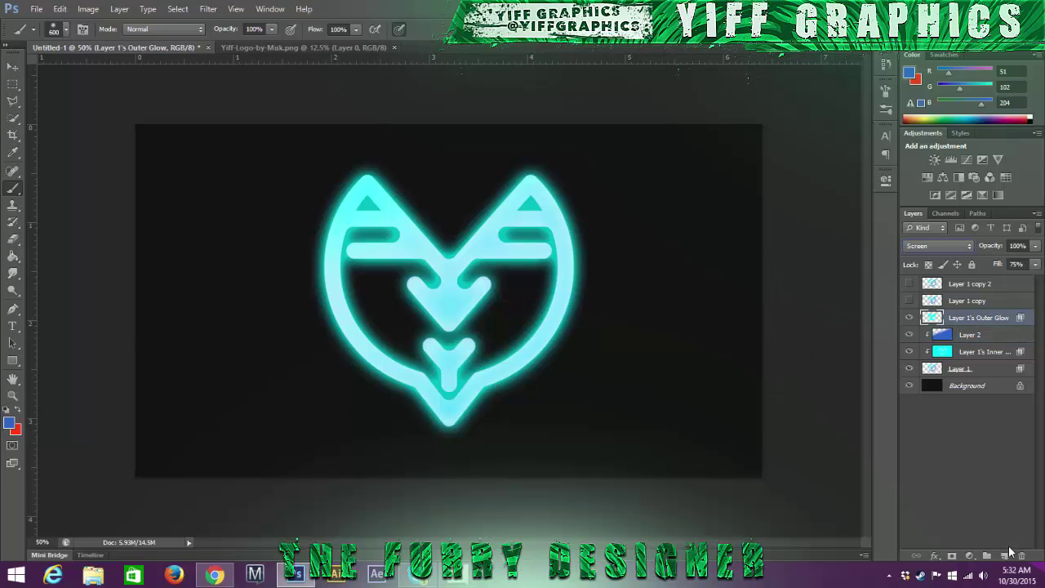
# Step: Paint soft blue strokes on a new Layer 3 clipped to the outer glow
pyautogui.click(1006, 555)
pyautogui.moveTo(234, 490); pyautogui.dragTo(771, 362)
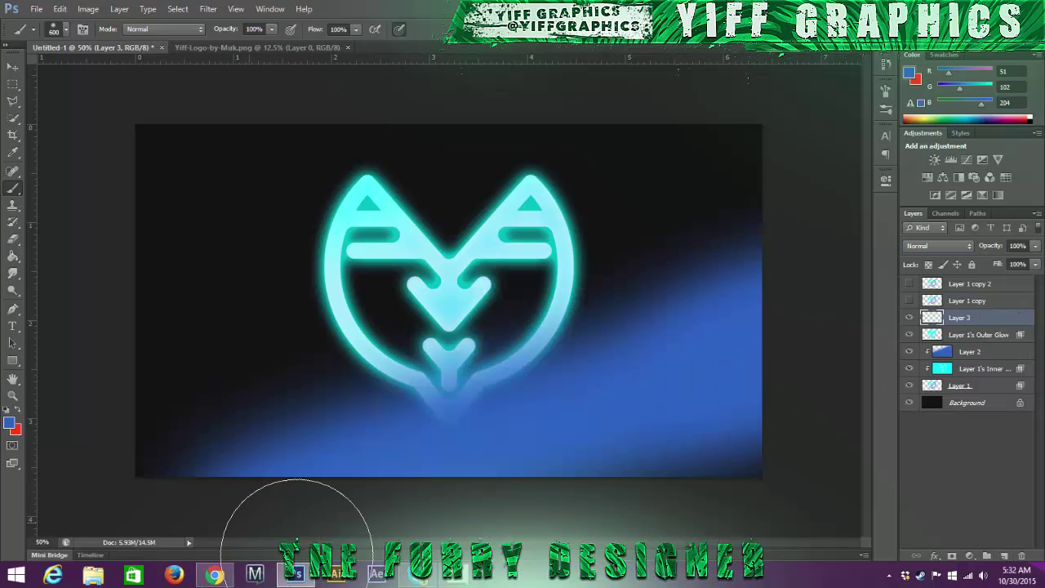
pyautogui.moveTo(481, 508)
pyautogui.mouseDown()
pyautogui.moveTo(670, 273)
pyautogui.moveTo(175, 531)
pyautogui.mouseUp()
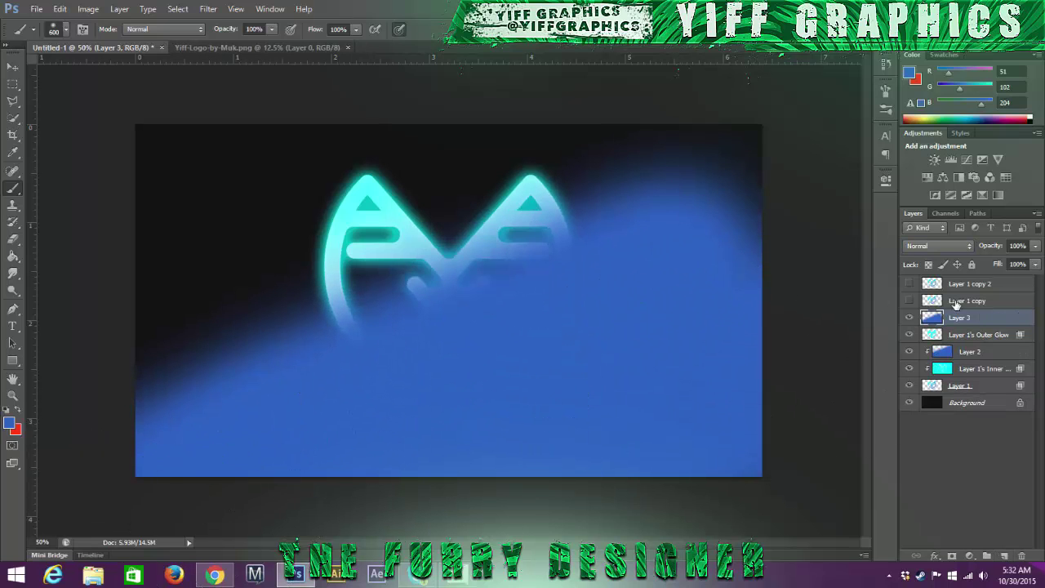
pyautogui.rightClick(954, 320)
pyautogui.click(939, 270)
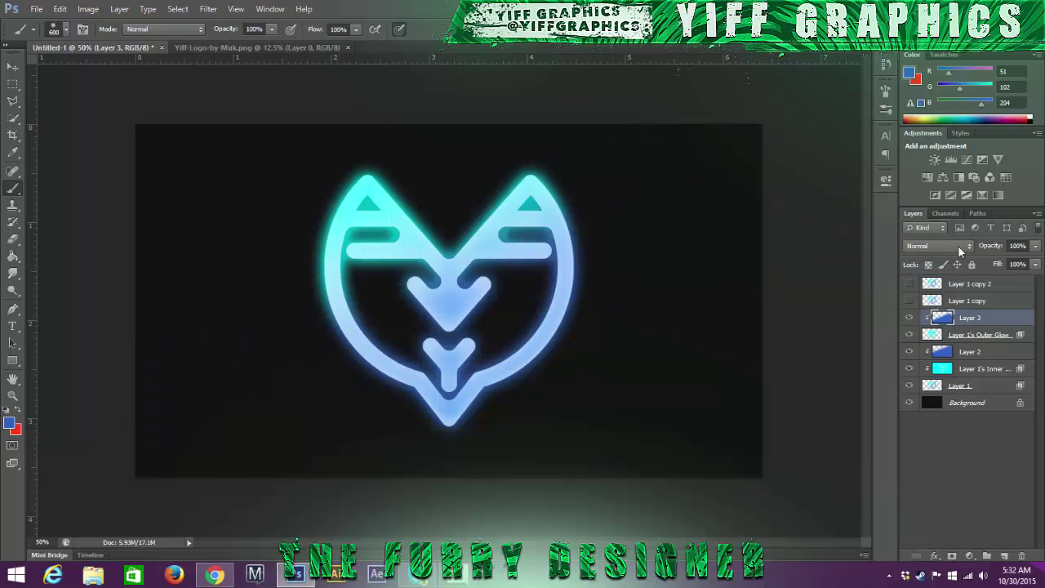
# Step: Set Layer 3 to Normal blending at 78% opacity
pyautogui.click(952, 247)
pyautogui.click(917, 299)
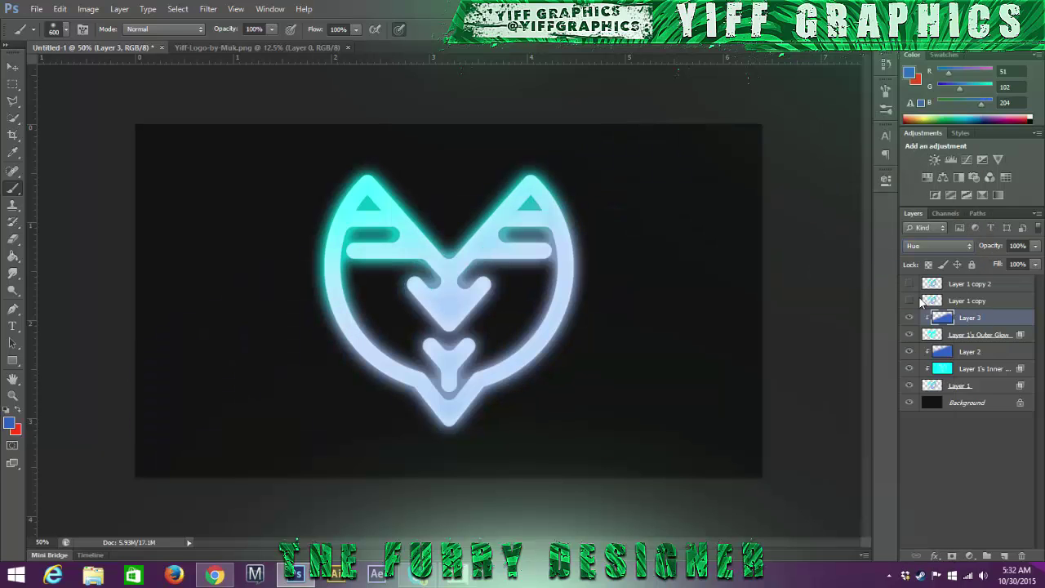
pyautogui.click(939, 246)
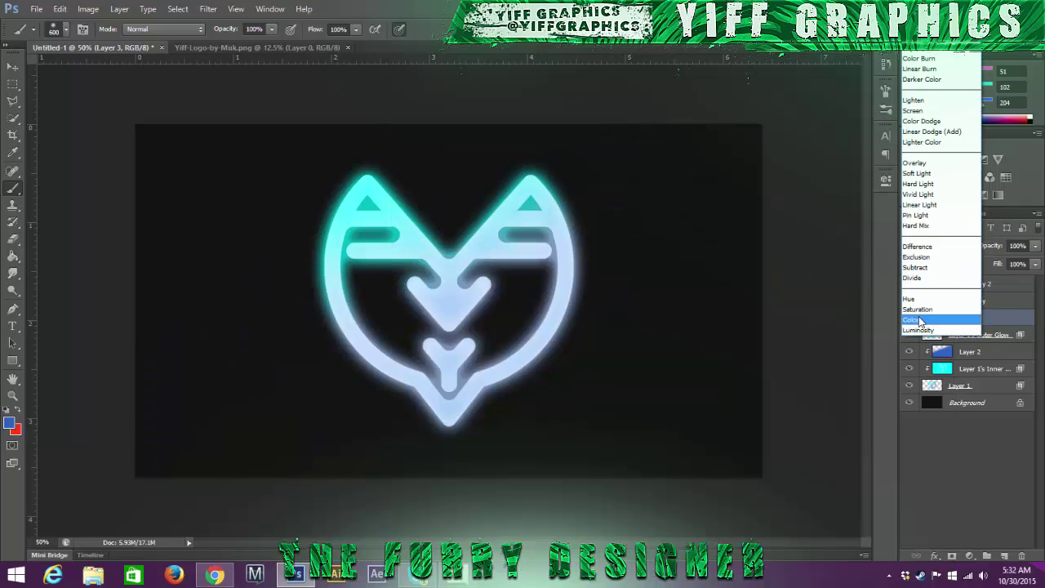
pyautogui.click(921, 320)
pyautogui.click(939, 246)
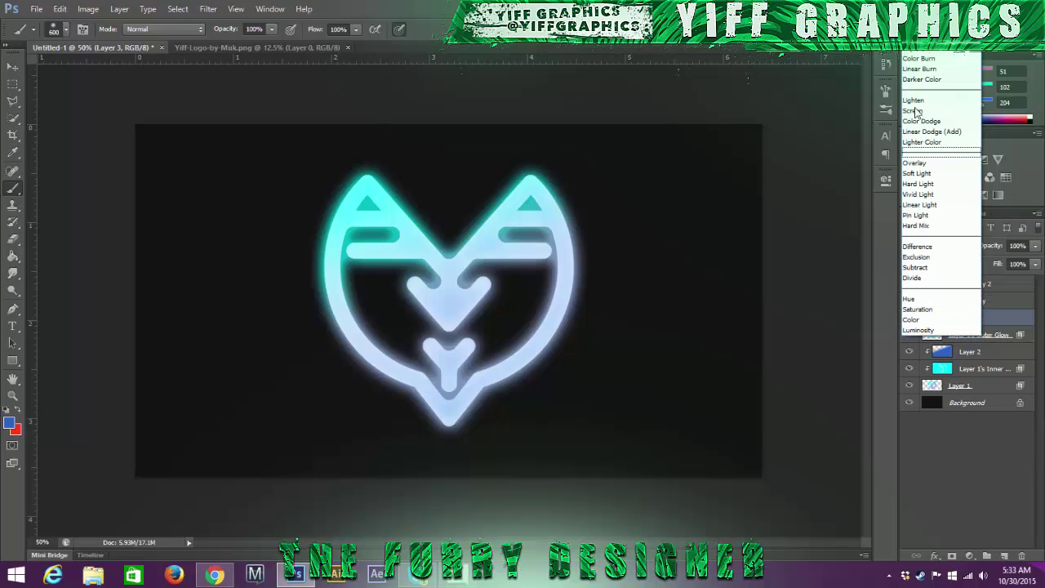
pyautogui.click(971, 63)
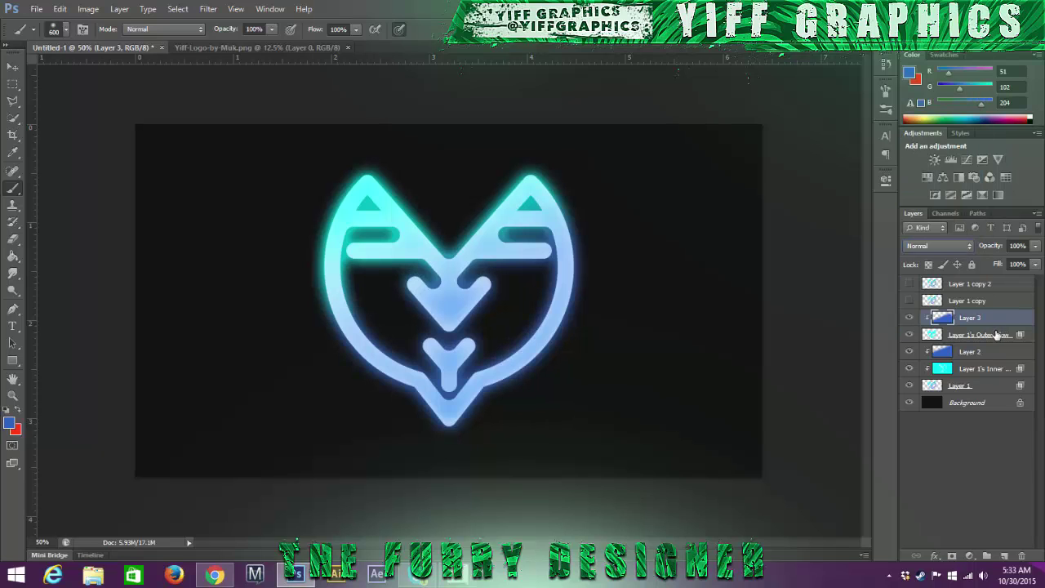
pyautogui.moveTo(993, 246)
pyautogui.mouseDown()
pyautogui.moveTo(974, 251)
pyautogui.moveTo(984, 253)
pyautogui.mouseUp()
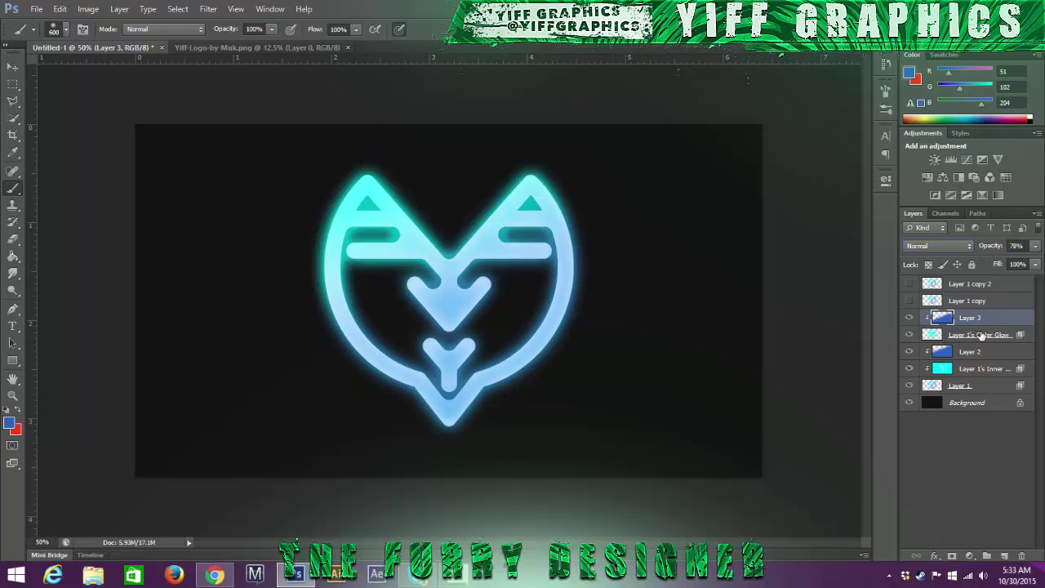
# Step: Lower Layer 2's opacity to 50%, keeping Normal blending
pyautogui.click(980, 337)
pyautogui.click(980, 352)
pyautogui.click(939, 246)
pyautogui.press('Escape')
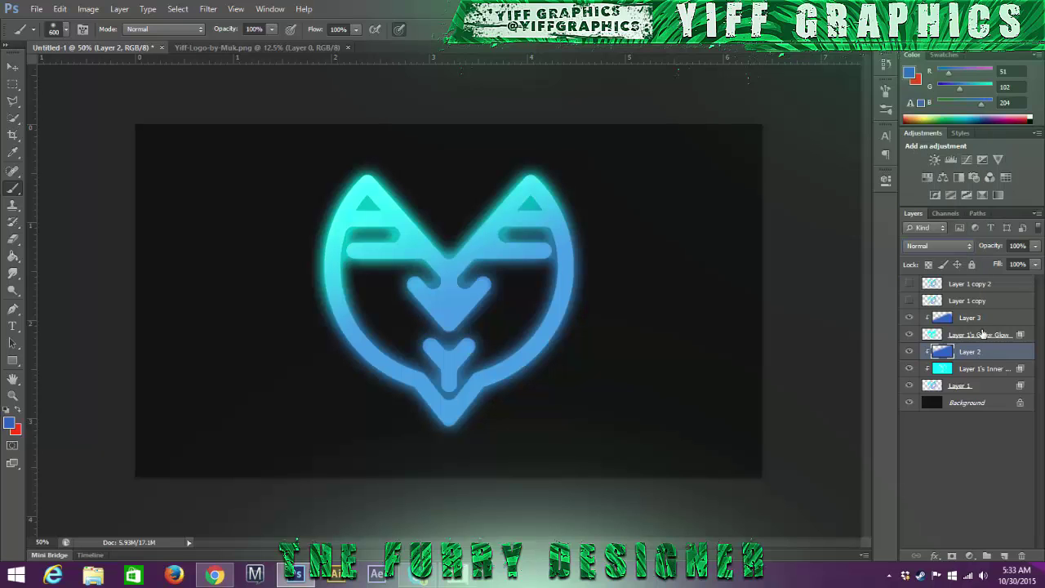
pyautogui.moveTo(995, 250); pyautogui.dragTo(966, 253)
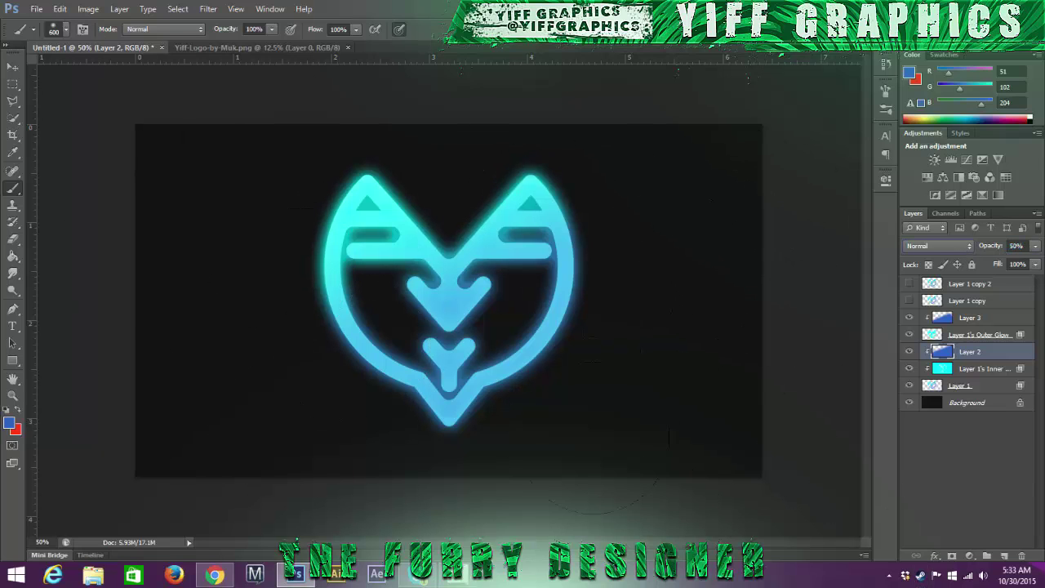
pyautogui.click(978, 323)
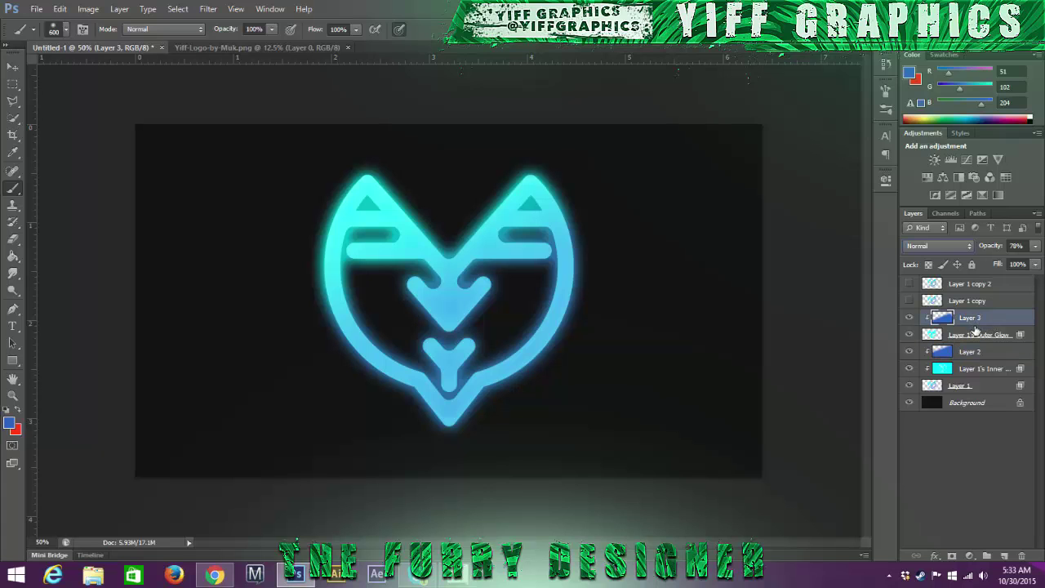
# Step: Merge Layer 3 and Layer 2 down into their glow layers
pyautogui.rightClick(974, 325)
pyautogui.click(898, 405)
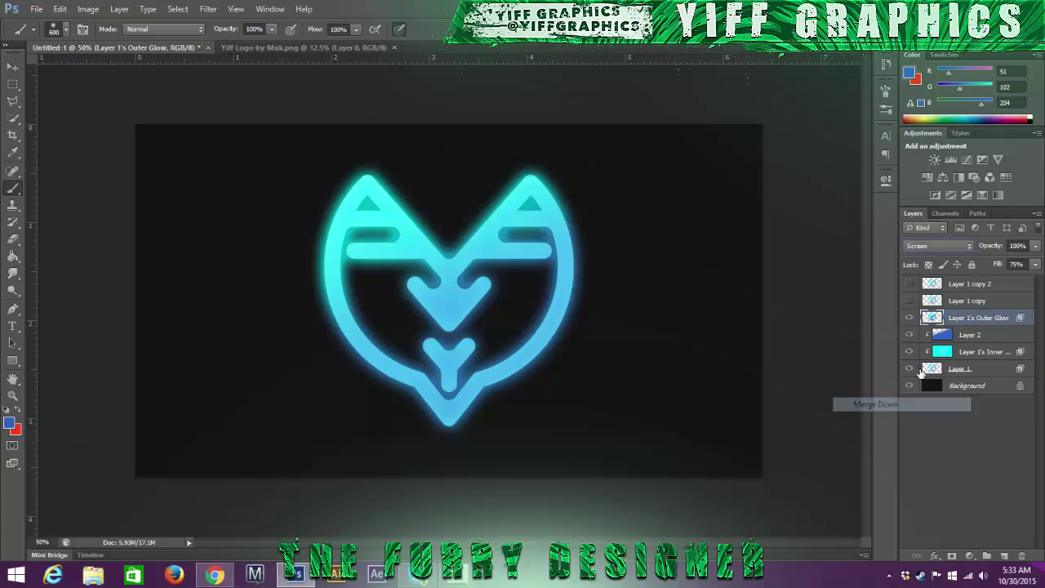
pyautogui.click(963, 336)
pyautogui.rightClick(964, 336)
pyautogui.click(850, 410)
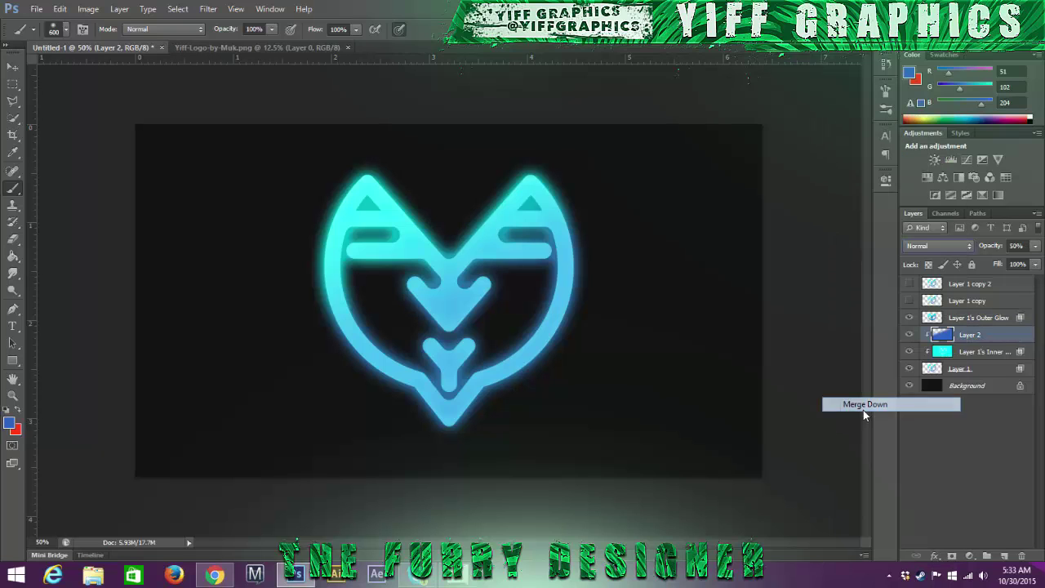
# Step: Set both glow layers to 35% opacity
pyautogui.keyDown('shift'); pyautogui.click(979, 317); pyautogui.keyUp('shift')
pyautogui.click(1017, 246)
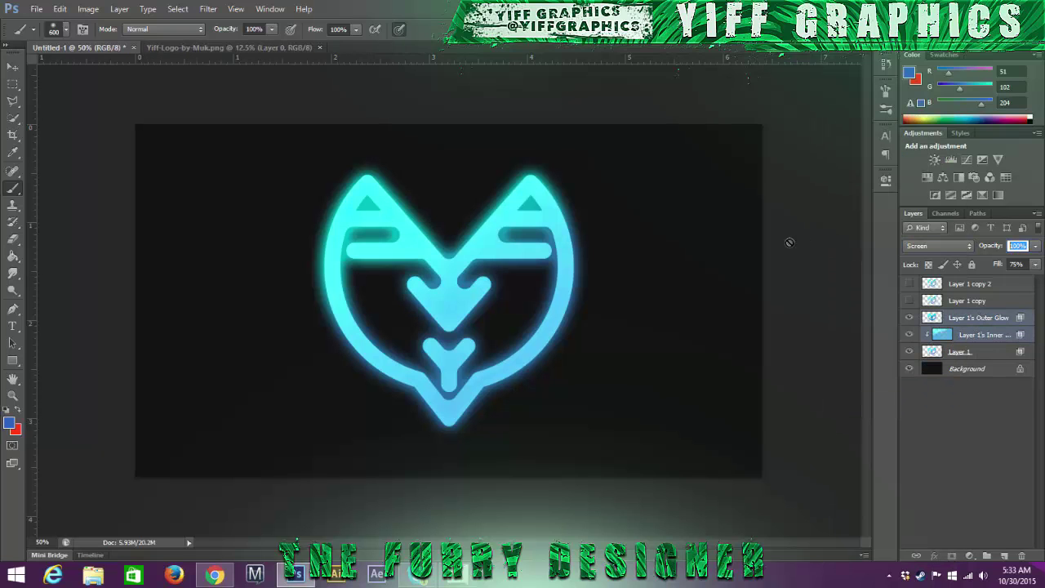
pyautogui.write('25')
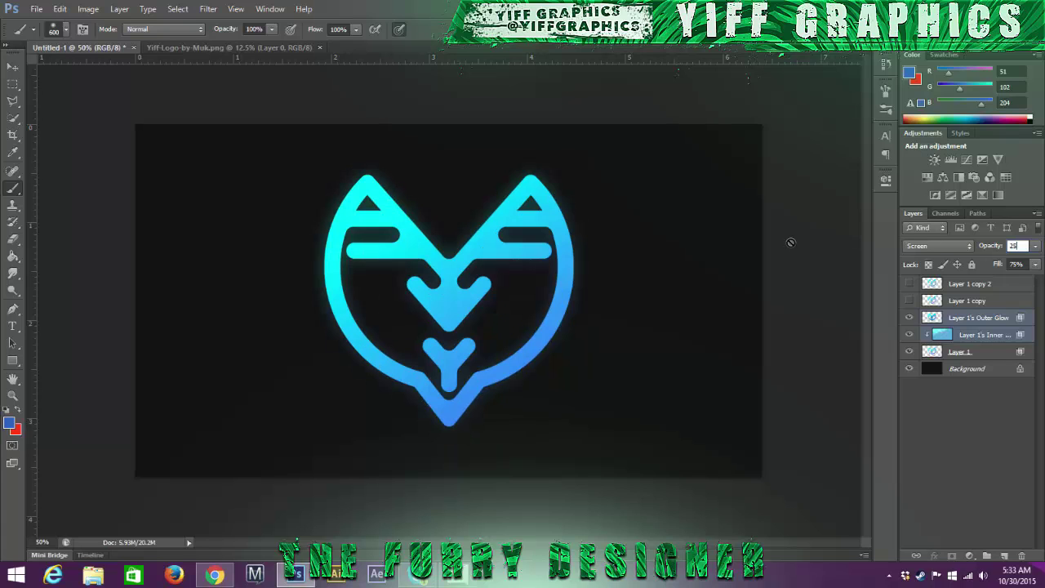
pyautogui.press('BackSpace')
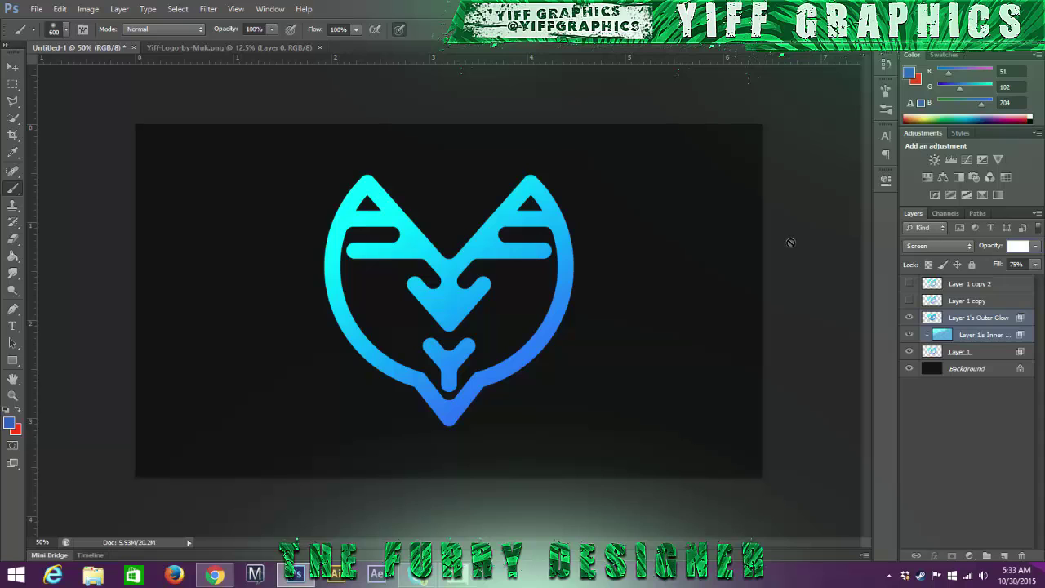
pyautogui.write('35')
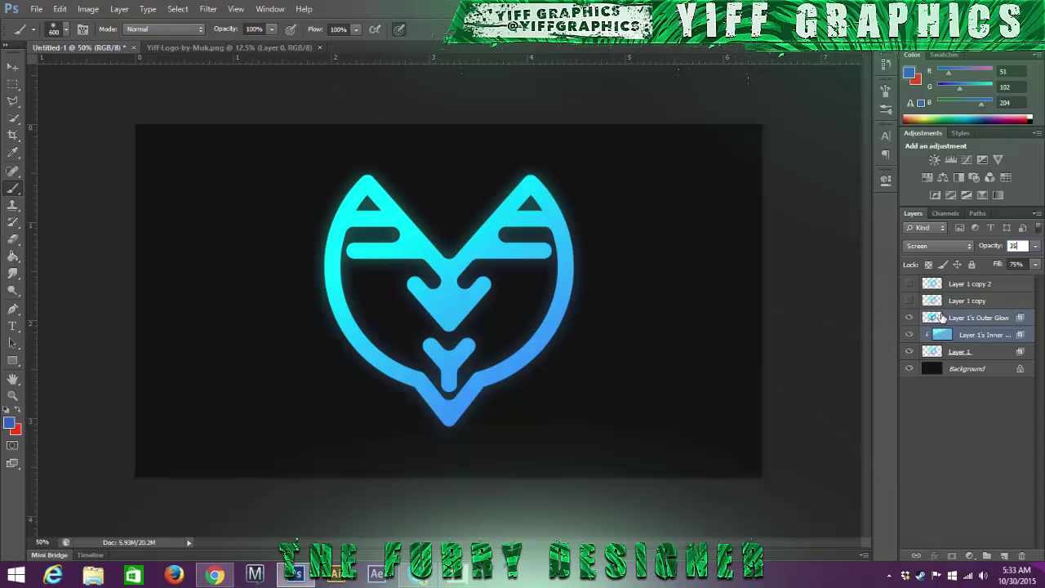
pyautogui.press('Return')
# Step: Create a group named '1' and move Layer 1 and both glow layers into it
pyautogui.click(987, 556)
pyautogui.doubleClick(964, 319)
pyautogui.write('1')
pyautogui.press('Return')
pyautogui.click(964, 337)
pyautogui.keyDown('shift'); pyautogui.click(970, 367); pyautogui.keyUp('shift')
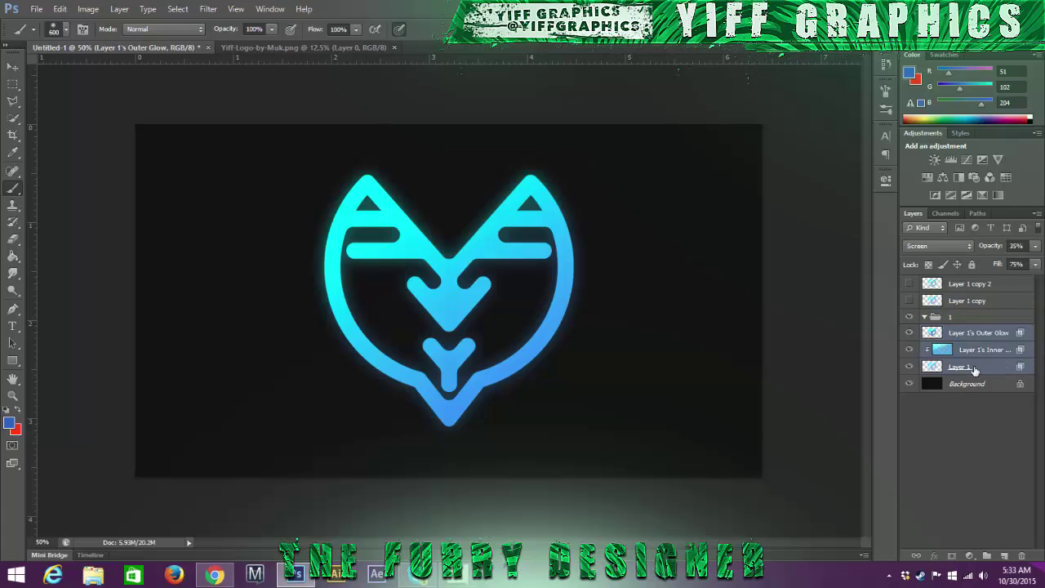
pyautogui.moveTo(979, 351); pyautogui.dragTo(937, 318)
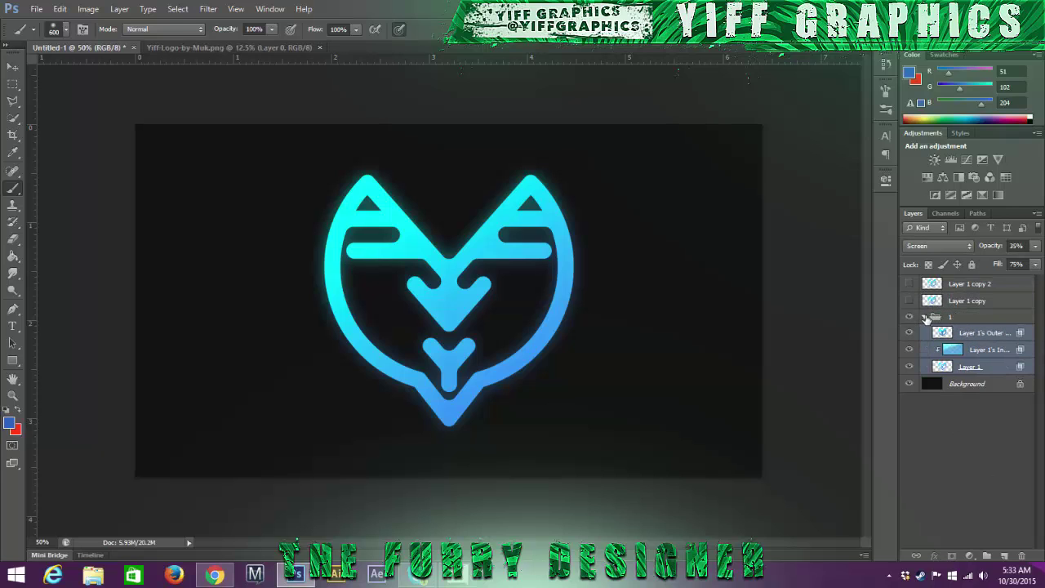
# Step: Hide group 1, show Layer 1 copy, and duplicate it
pyautogui.click(926, 318)
pyautogui.click(909, 318)
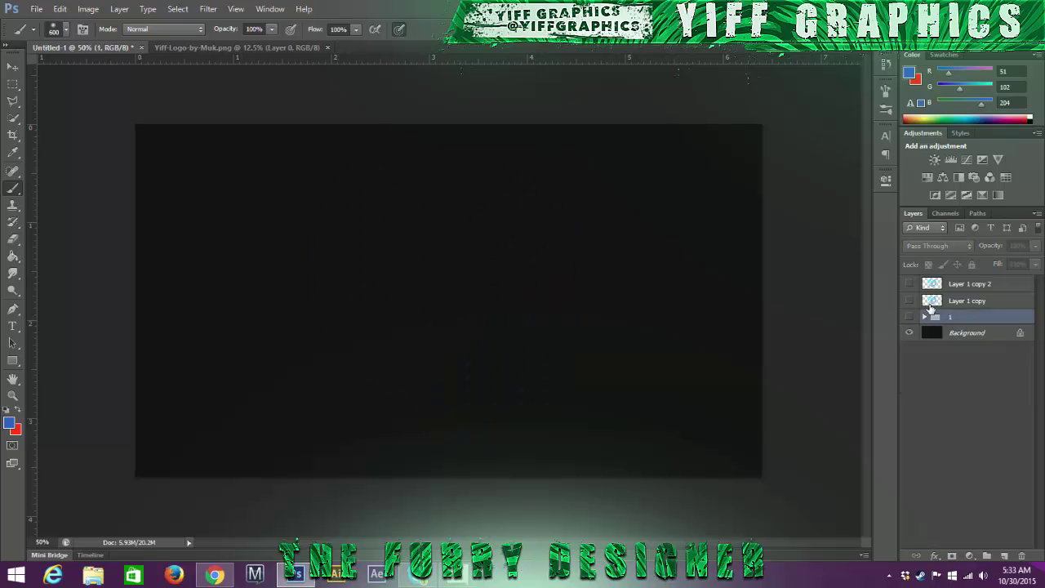
pyautogui.click(909, 302)
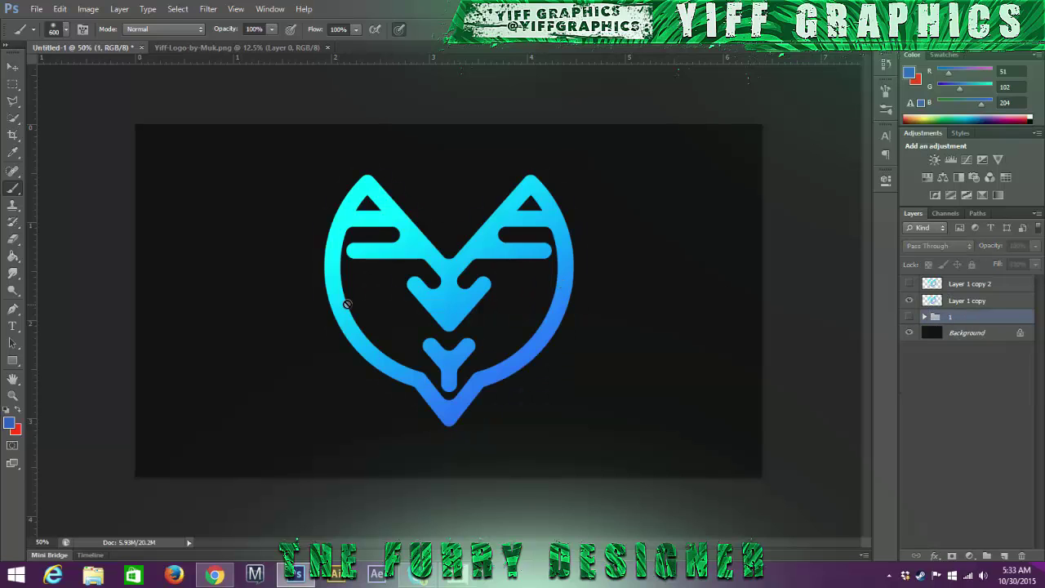
pyautogui.click(960, 304)
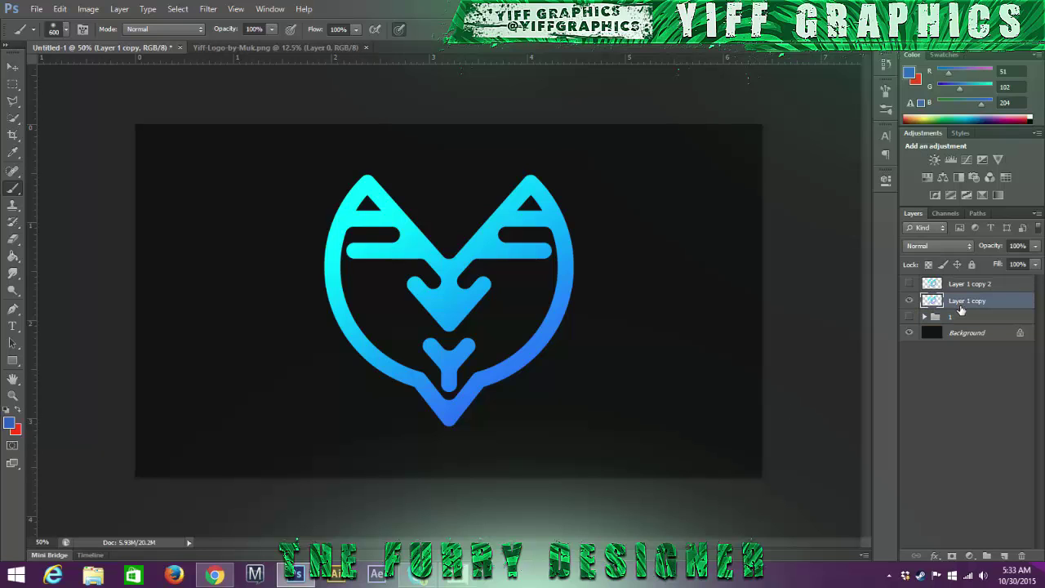
pyautogui.hotkey('ctrl', 'j')
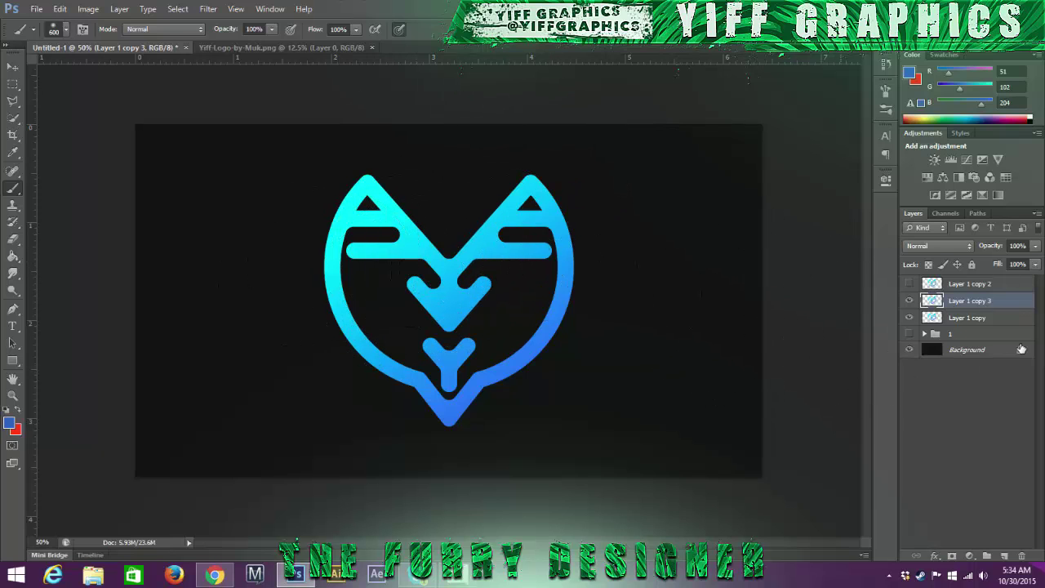
# Step: Apply a 25-pixel Gaussian Blur to the duplicated logo layer
pyautogui.click(209, 9)
pyautogui.moveTo(238, 143)
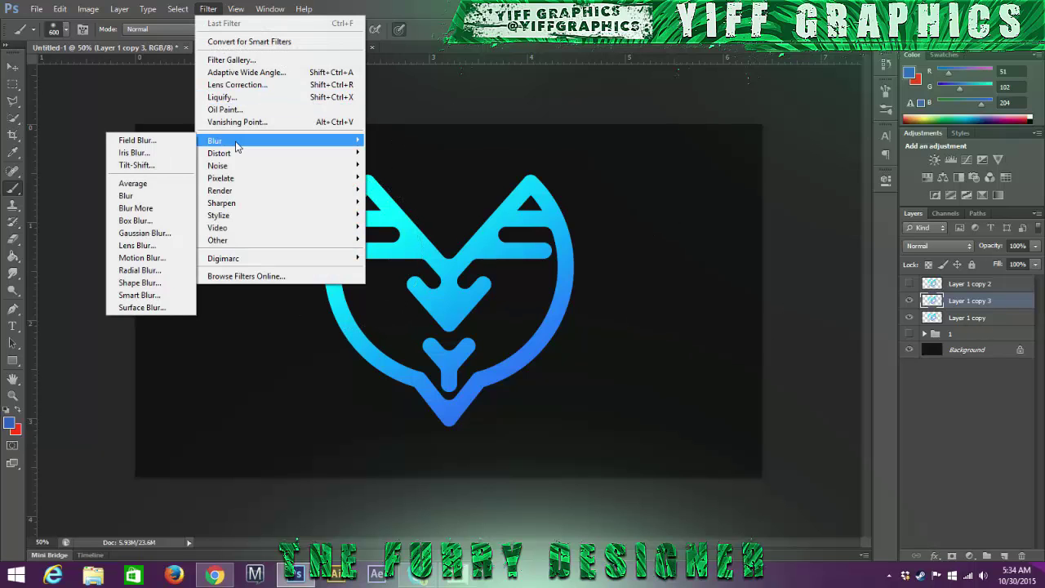
pyautogui.click(148, 234)
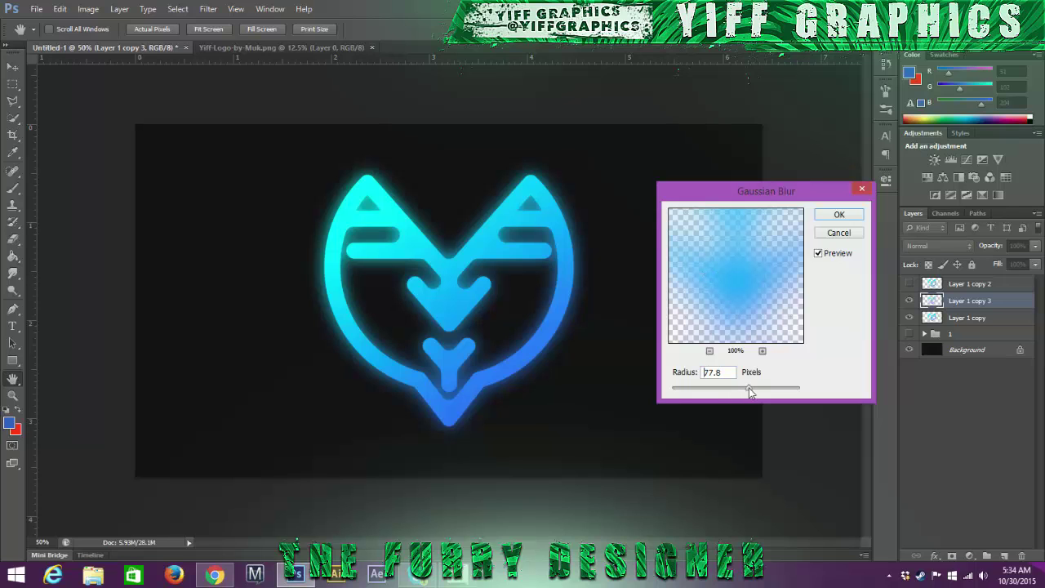
pyautogui.moveTo(749, 389)
pyautogui.mouseDown()
pyautogui.moveTo(679, 390)
pyautogui.moveTo(734, 392)
pyautogui.mouseUp()
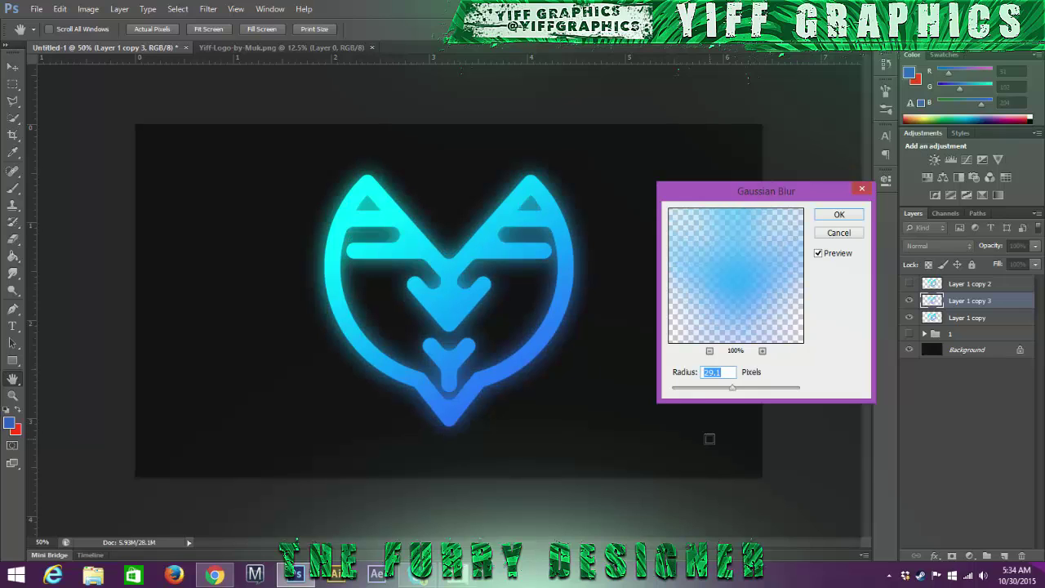
pyautogui.write('25')
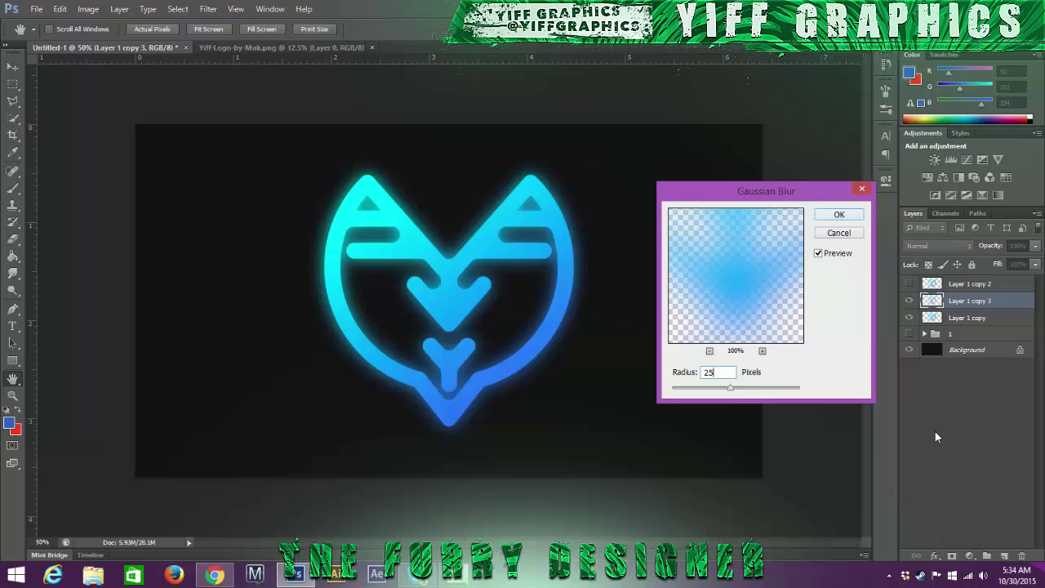
pyautogui.click(841, 214)
# Step: Set the blurred copy to 35% opacity and compare it against group 1
pyautogui.click(1016, 245)
pyautogui.write('35')
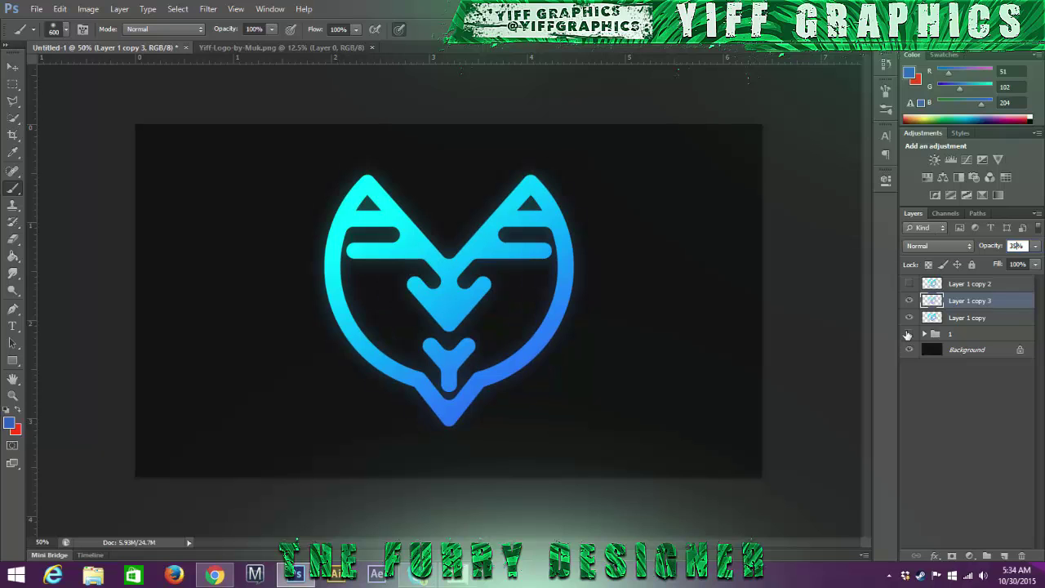
pyautogui.click(908, 335)
pyautogui.click(909, 334)
pyautogui.click(910, 301)
pyautogui.click(910, 318)
pyautogui.click(908, 333)
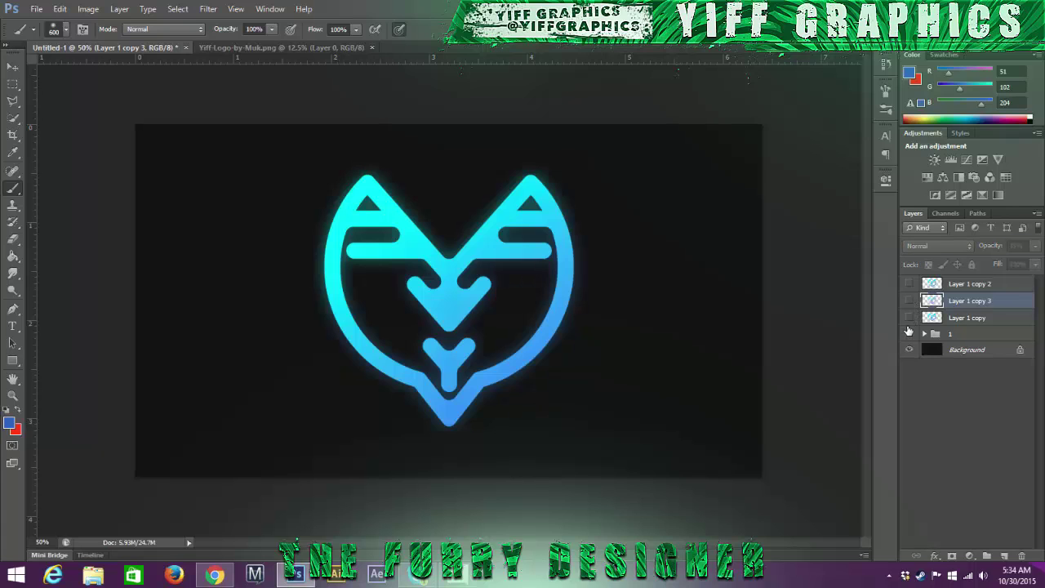
pyautogui.click(908, 333)
pyautogui.click(910, 318)
pyautogui.click(910, 300)
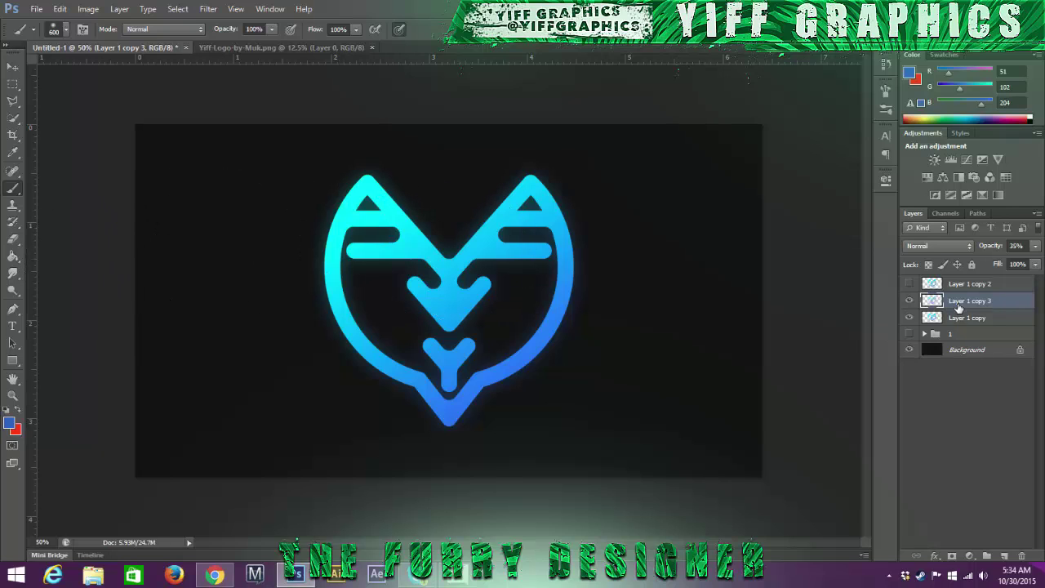
# Step: Move Layer 1 copy and copy 3 into a new Group 1, hide it, and show Layer 1 copy 2
pyautogui.click(987, 556)
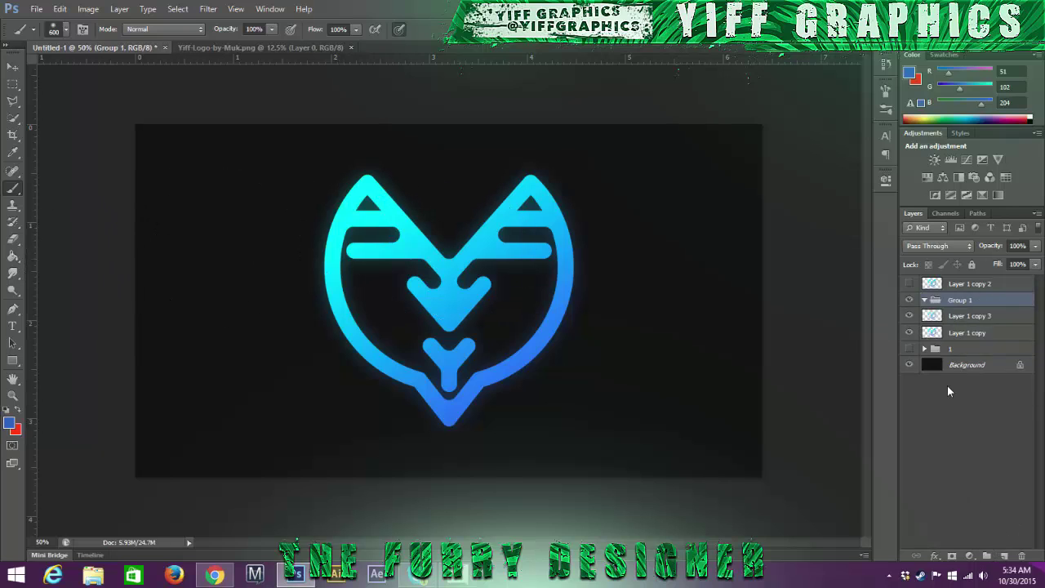
pyautogui.click(961, 320)
pyautogui.keyDown('shift'); pyautogui.click(960, 331); pyautogui.keyUp('shift')
pyautogui.moveTo(960, 331); pyautogui.dragTo(936, 304)
pyautogui.click(925, 301)
pyautogui.click(919, 301)
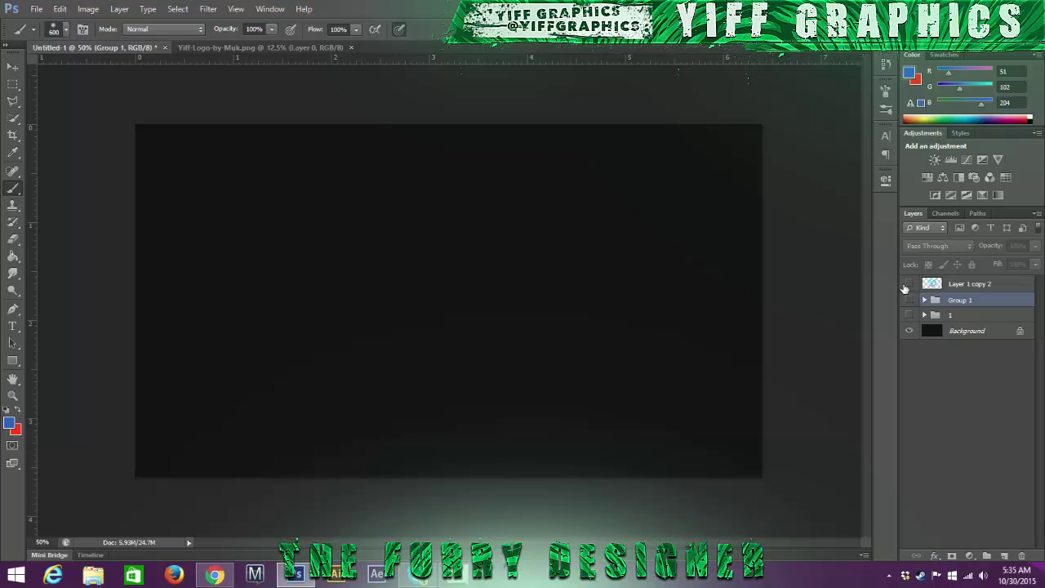
pyautogui.click(909, 283)
# Step: Add a new layer above Layer 1 copy 2 and set the foreground colour to cyan #33ffff
pyautogui.click(1005, 556)
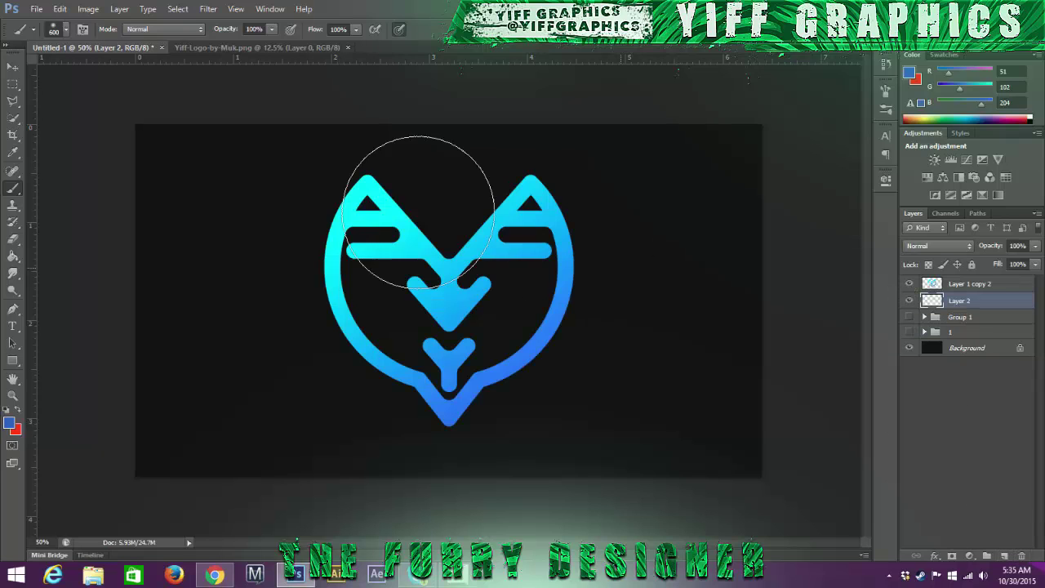
pyautogui.moveTo(963, 307); pyautogui.dragTo(966, 281)
pyautogui.click(8, 424)
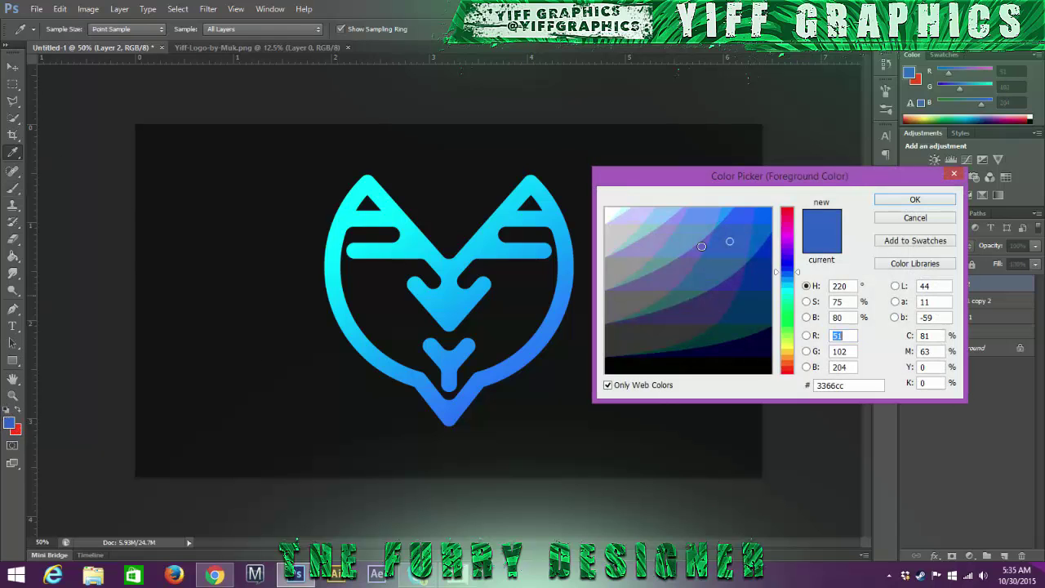
pyautogui.click(787, 296)
pyautogui.moveTo(744, 218); pyautogui.dragTo(736, 208)
pyautogui.click(928, 201)
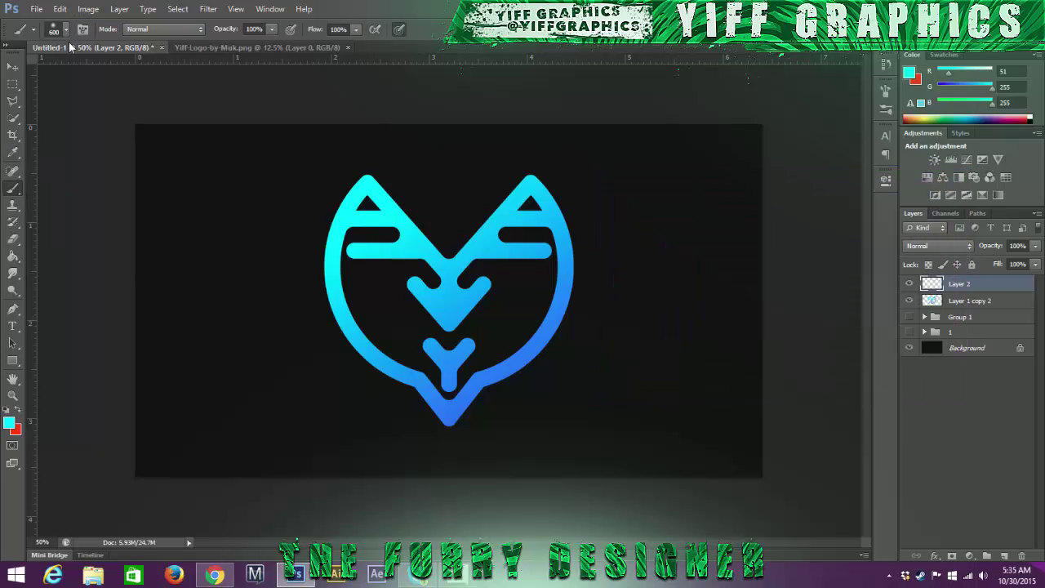
# Step: Paint soft cyan strokes with a 175 px brush over the ears, outline and both arrows
pyautogui.press('[')
pyautogui.press('[')
pyautogui.press('[')
pyautogui.press('[')
pyautogui.press('[')
pyautogui.press('[')
pyautogui.press('[')
pyautogui.click(367, 178)
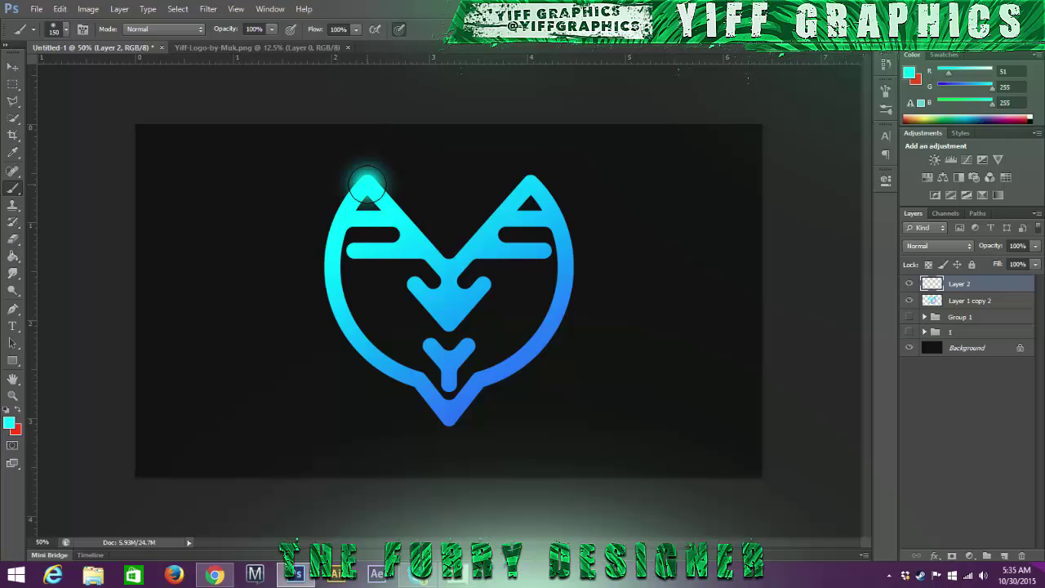
pyautogui.keyDown('shift'); pyautogui.click(447, 264); pyautogui.keyUp('shift')
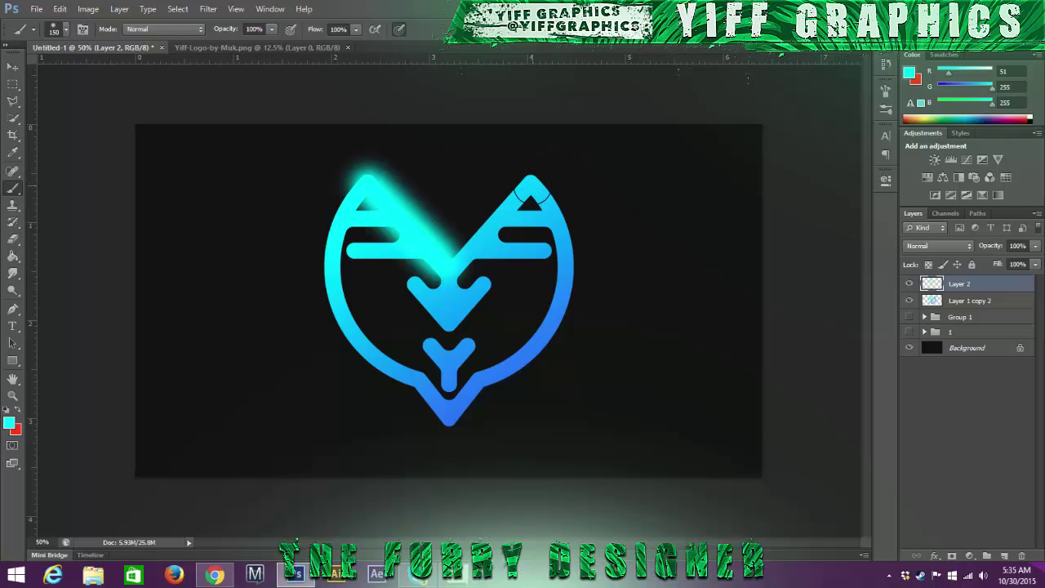
pyautogui.moveTo(531, 190)
pyautogui.mouseDown()
pyautogui.moveTo(565, 263)
pyautogui.moveTo(557, 315)
pyautogui.moveTo(526, 356)
pyautogui.moveTo(471, 384)
pyautogui.moveTo(449, 427)
pyautogui.moveTo(449, 406)
pyautogui.moveTo(421, 380)
pyautogui.moveTo(410, 374)
pyautogui.moveTo(434, 398)
pyautogui.moveTo(409, 382)
pyautogui.moveTo(447, 368)
pyautogui.moveTo(399, 383)
pyautogui.moveTo(362, 346)
pyautogui.moveTo(341, 283)
pyautogui.moveTo(339, 217)
pyautogui.moveTo(376, 184)
pyautogui.moveTo(410, 246)
pyautogui.moveTo(347, 249)
pyautogui.moveTo(504, 272)
pyautogui.moveTo(482, 250)
pyautogui.moveTo(554, 249)
pyautogui.moveTo(523, 222)
pyautogui.moveTo(548, 222)
pyautogui.moveTo(339, 217)
pyautogui.mouseUp()
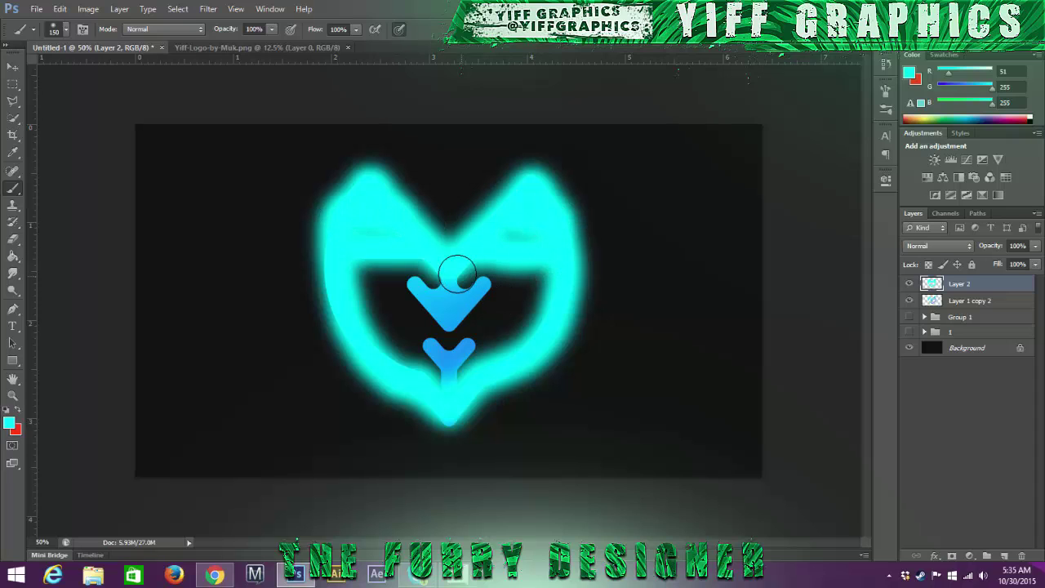
pyautogui.moveTo(451, 274)
pyautogui.mouseDown()
pyautogui.moveTo(448, 319)
pyautogui.moveTo(408, 279)
pyautogui.moveTo(477, 302)
pyautogui.moveTo(467, 309)
pyautogui.moveTo(487, 276)
pyautogui.mouseUp()
pyautogui.moveTo(439, 350)
pyautogui.mouseDown()
pyautogui.moveTo(450, 373)
pyautogui.moveTo(484, 330)
pyautogui.mouseUp()
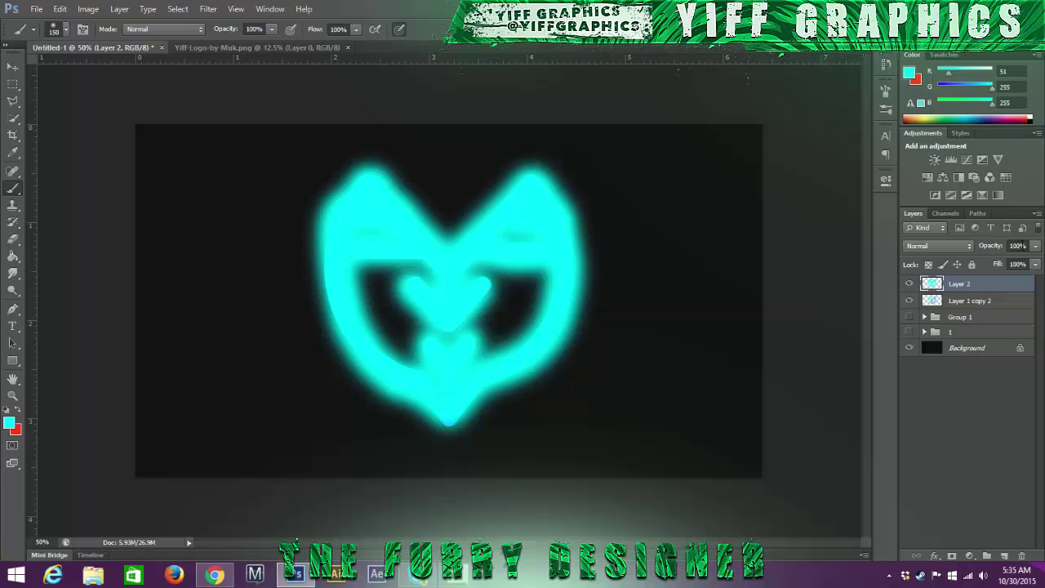
pyautogui.click(971, 246)
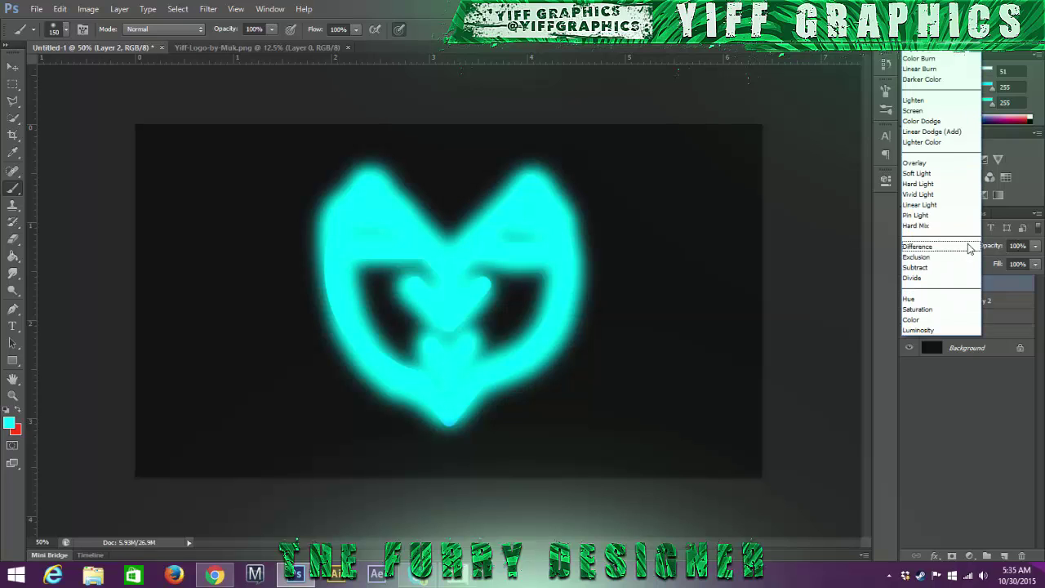
# Step: Set Layer 2 to Lighter Color blend mode with 10% opacity
pyautogui.click(933, 143)
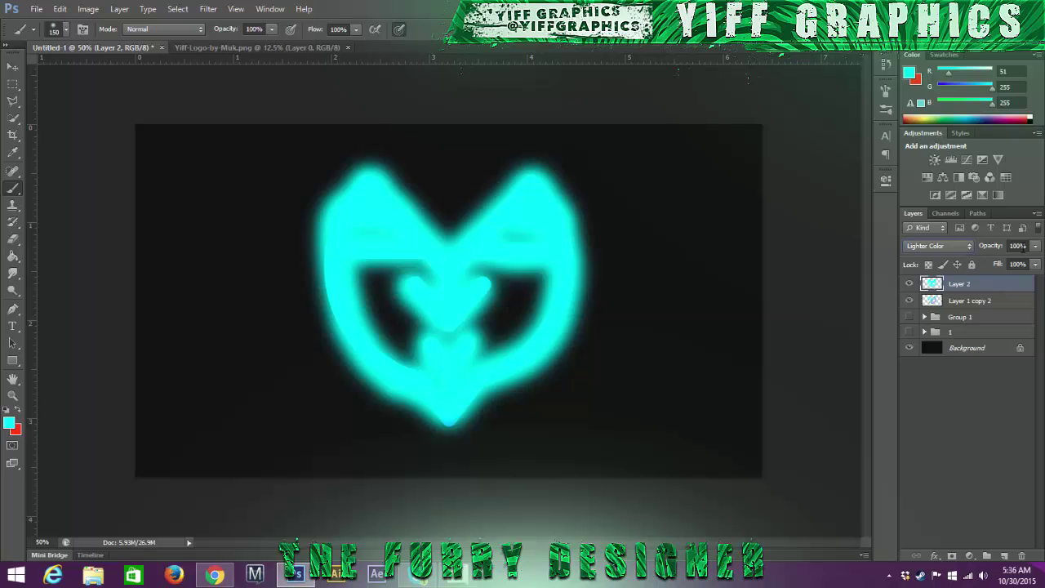
pyautogui.click(1020, 246)
pyautogui.write('35')
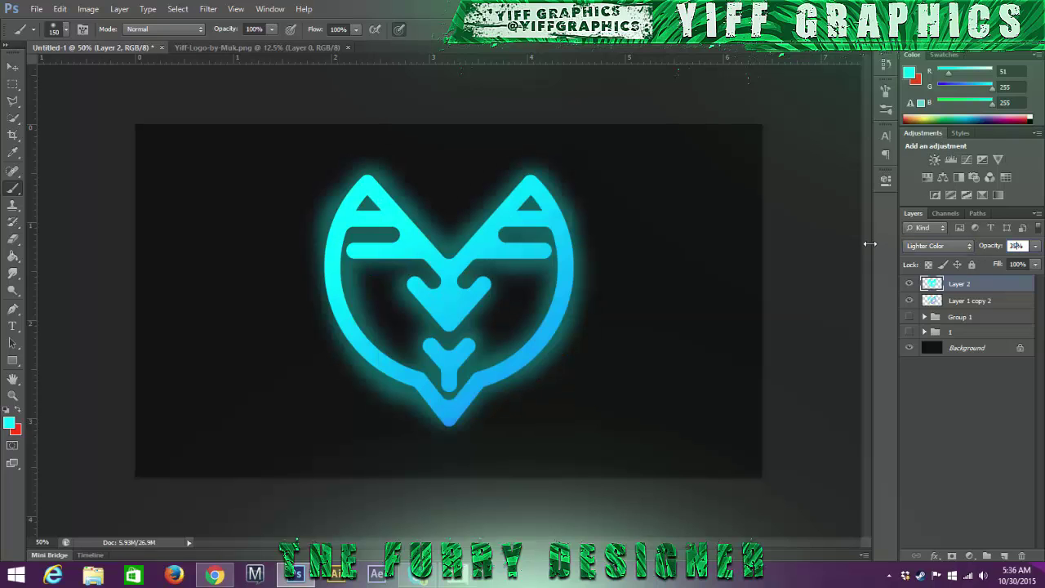
pyautogui.write('0')
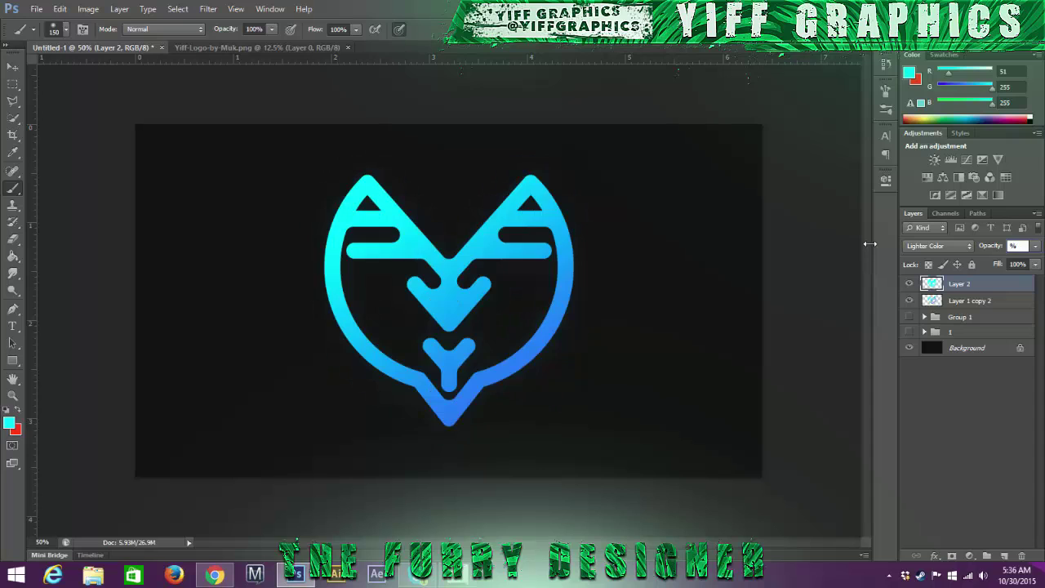
pyautogui.write('15')
pyautogui.write('0')
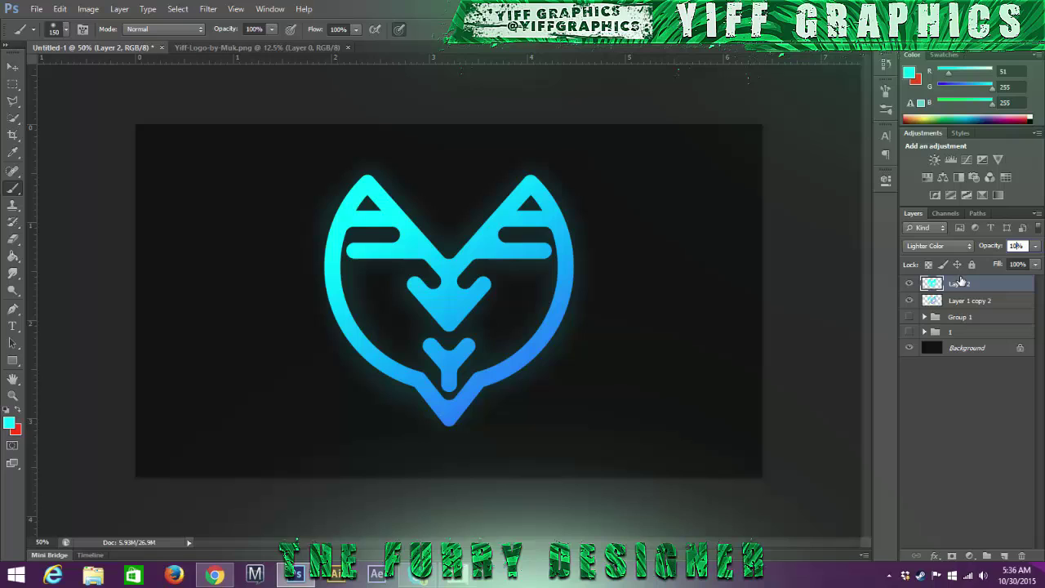
# Step: Add a new layer and set the foreground colour to blue #3366cc
pyautogui.click(1005, 556)
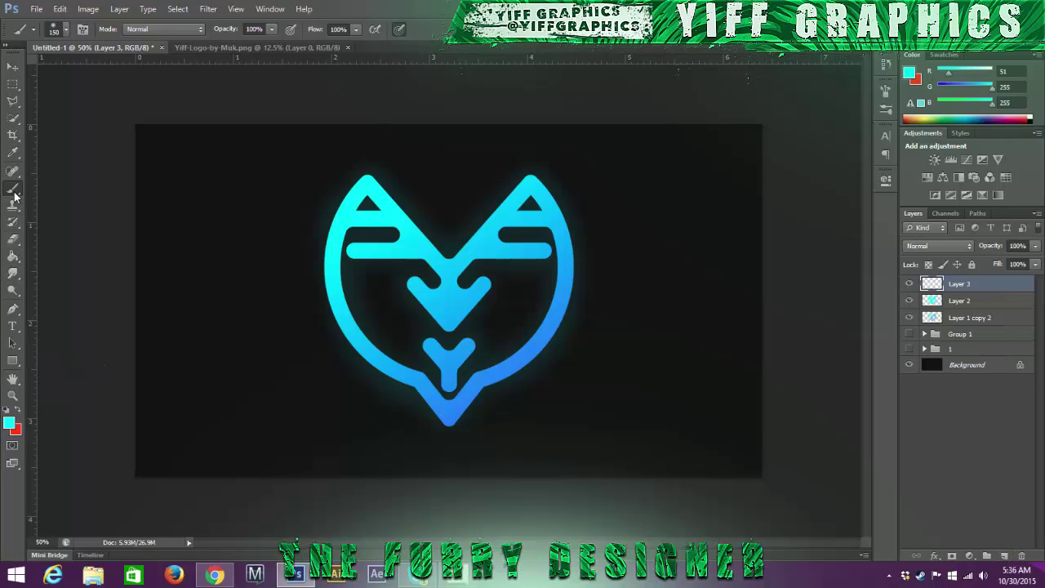
pyautogui.click(9, 423)
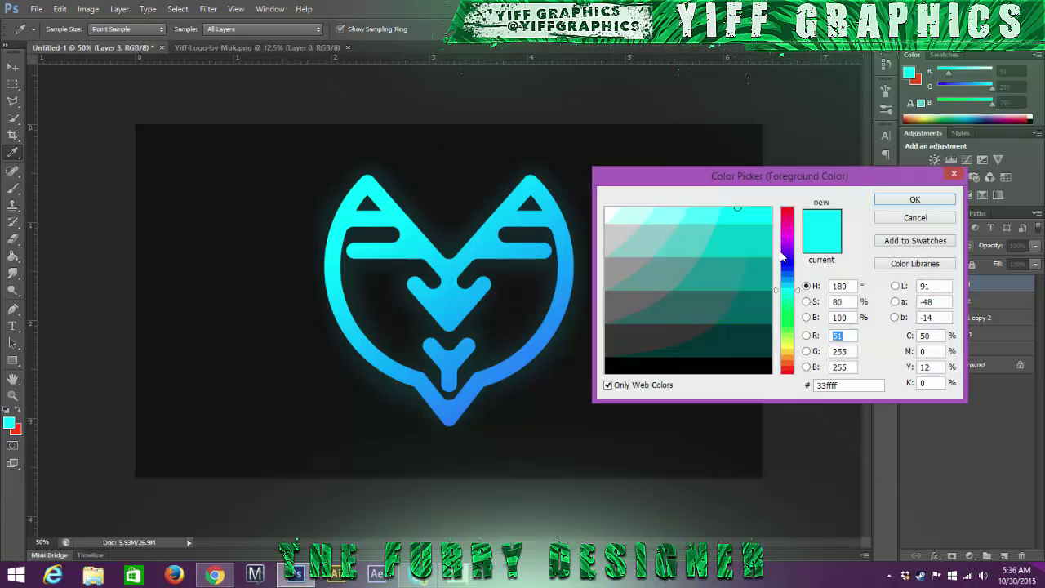
pyautogui.moveTo(790, 276); pyautogui.dragTo(790, 270)
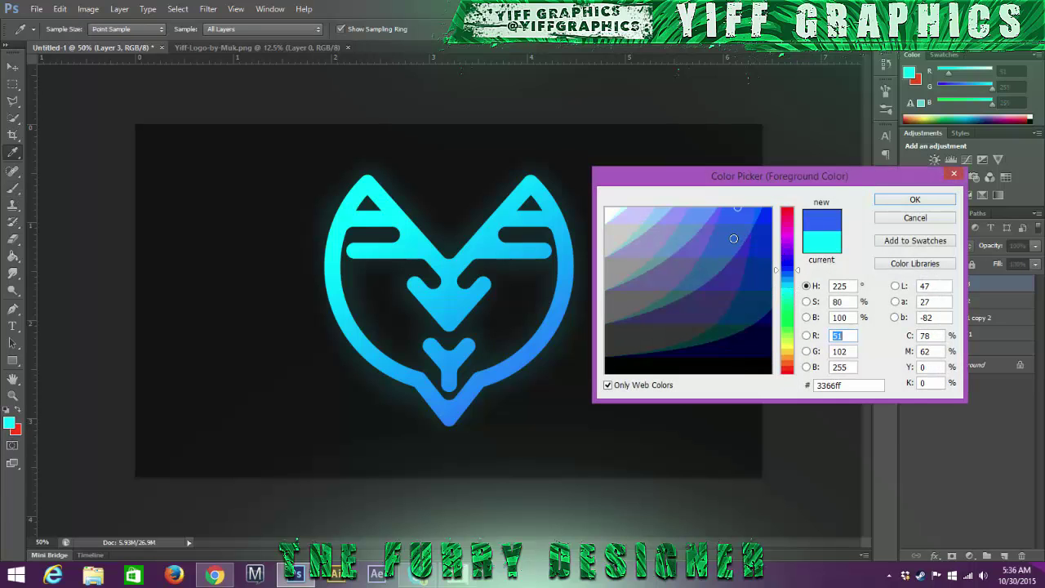
pyautogui.click(733, 239)
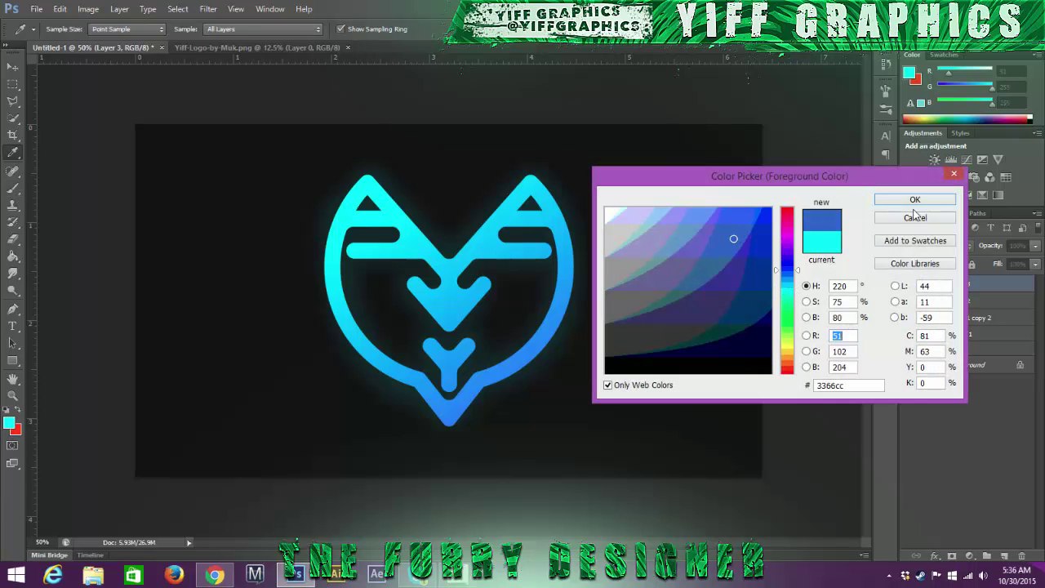
pyautogui.click(788, 278)
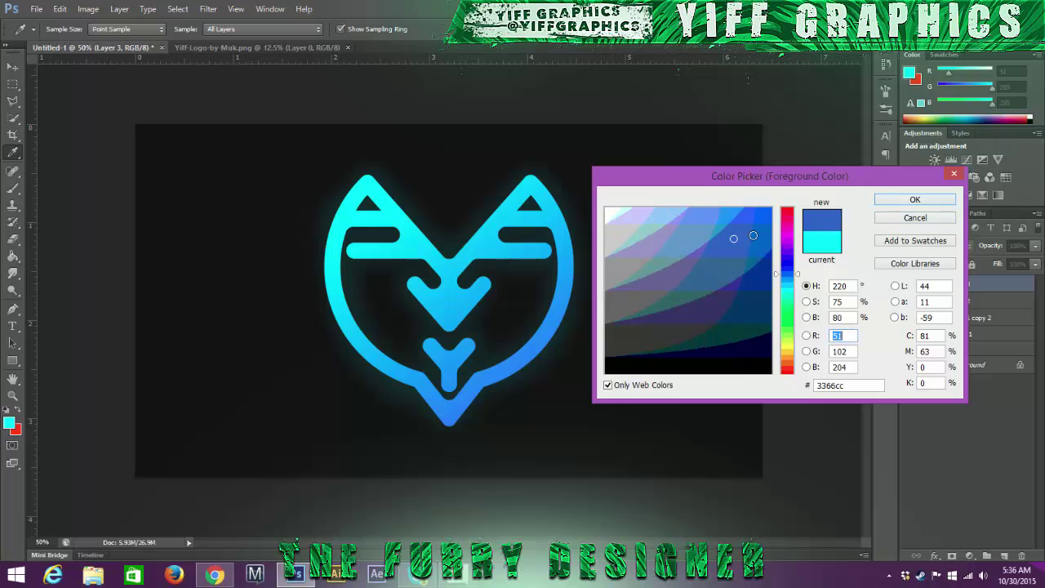
pyautogui.click(936, 204)
# Step: Paint broad blue strokes across the lower canvas with a 600 px soft brush
pyautogui.press('b')
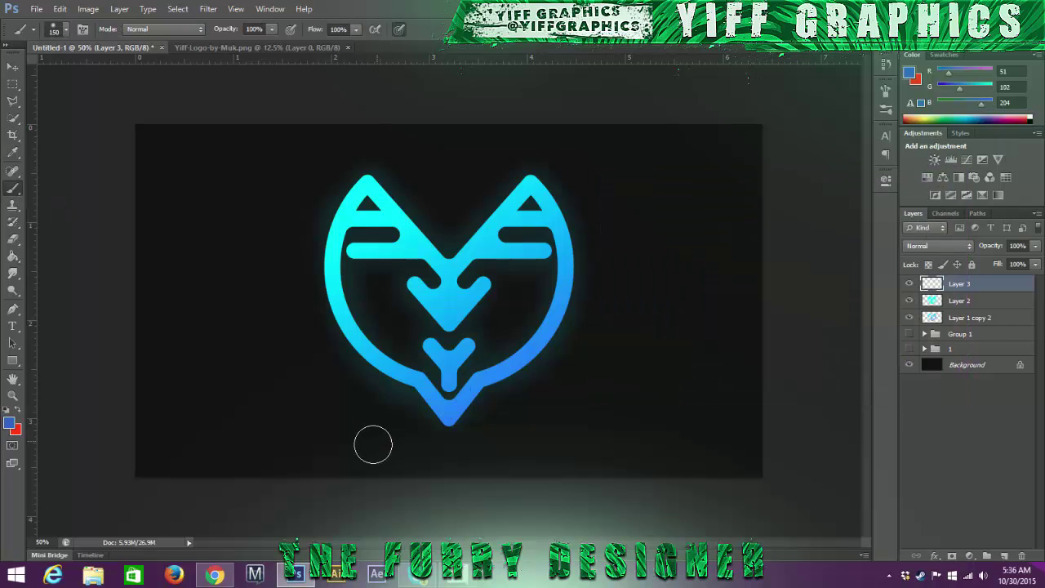
pyautogui.press(']')
pyautogui.press(']')
pyautogui.press(']')
pyautogui.press(']')
pyautogui.press(']')
pyautogui.press(']')
pyautogui.press(']')
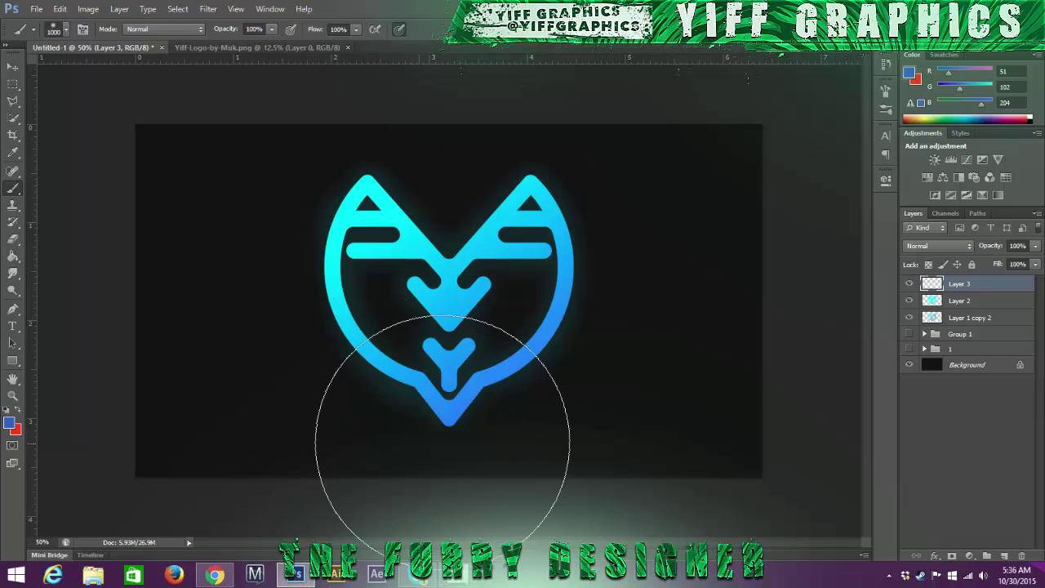
pyautogui.press('[')
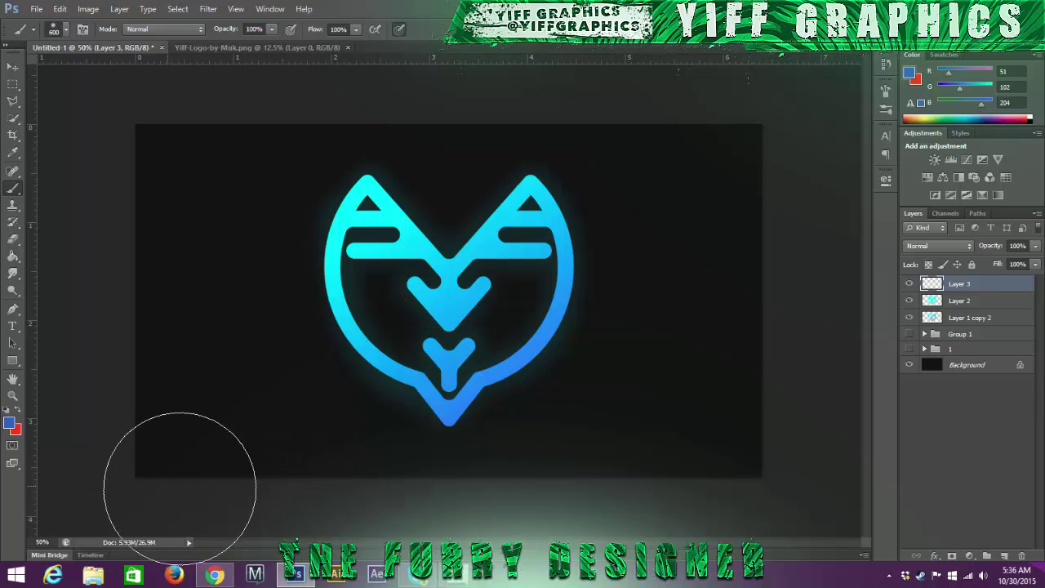
pyautogui.moveTo(187, 490); pyautogui.dragTo(294, 489)
pyautogui.moveTo(552, 373)
pyautogui.mouseDown()
pyautogui.moveTo(793, 269)
pyautogui.moveTo(560, 322)
pyautogui.moveTo(253, 527)
pyautogui.moveTo(739, 167)
pyautogui.mouseUp()
# Step: Clip the blue paint to Layer 2, merge it down, and set opacity to 16%
pyautogui.rightClick(972, 284)
pyautogui.click(919, 270)
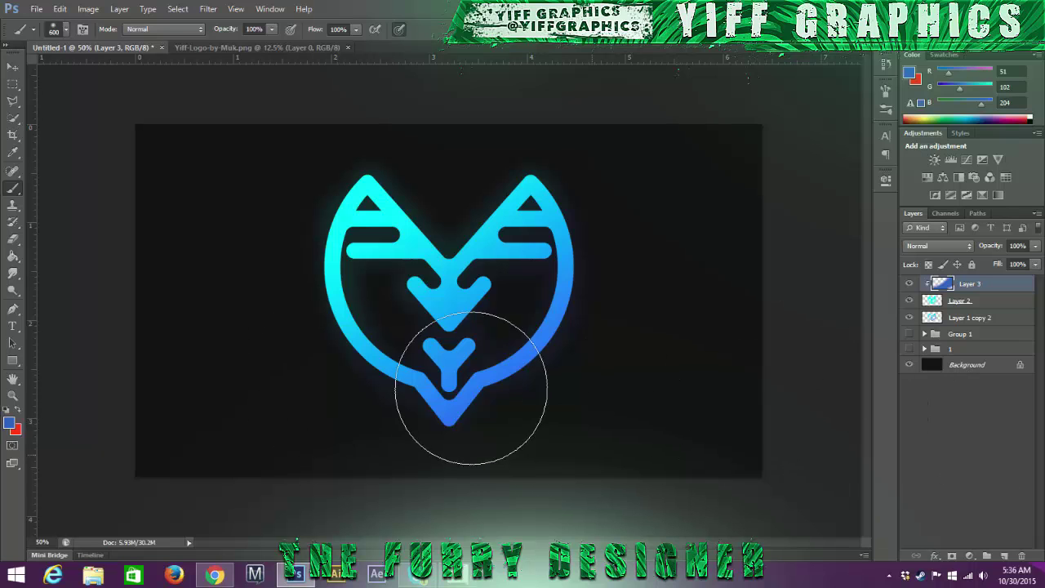
pyautogui.rightClick(983, 290)
pyautogui.click(870, 400)
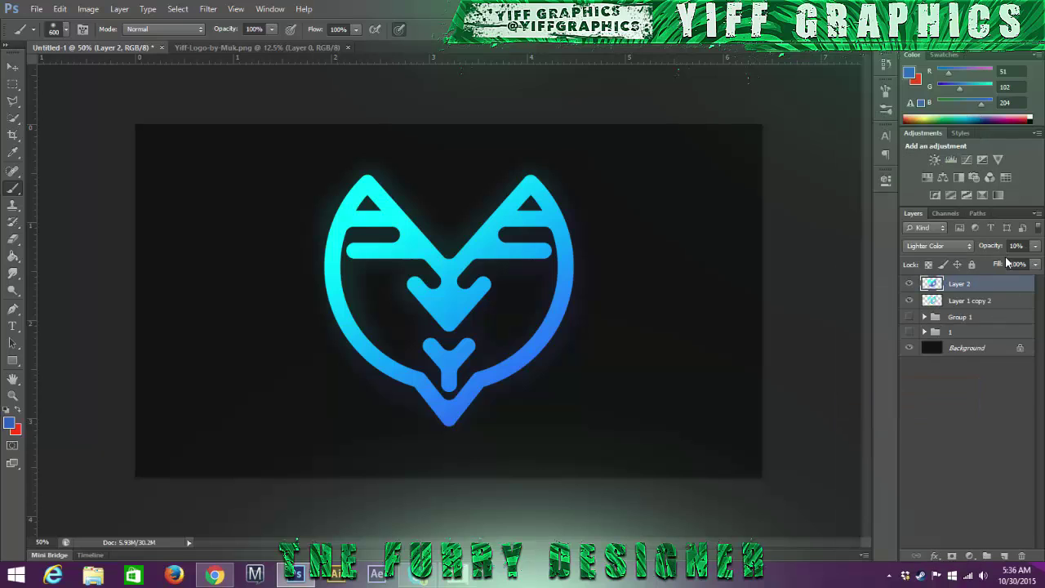
pyautogui.moveTo(986, 249)
pyautogui.mouseDown()
pyautogui.moveTo(1004, 249)
pyautogui.moveTo(995, 249)
pyautogui.mouseUp()
pyautogui.press('Return')
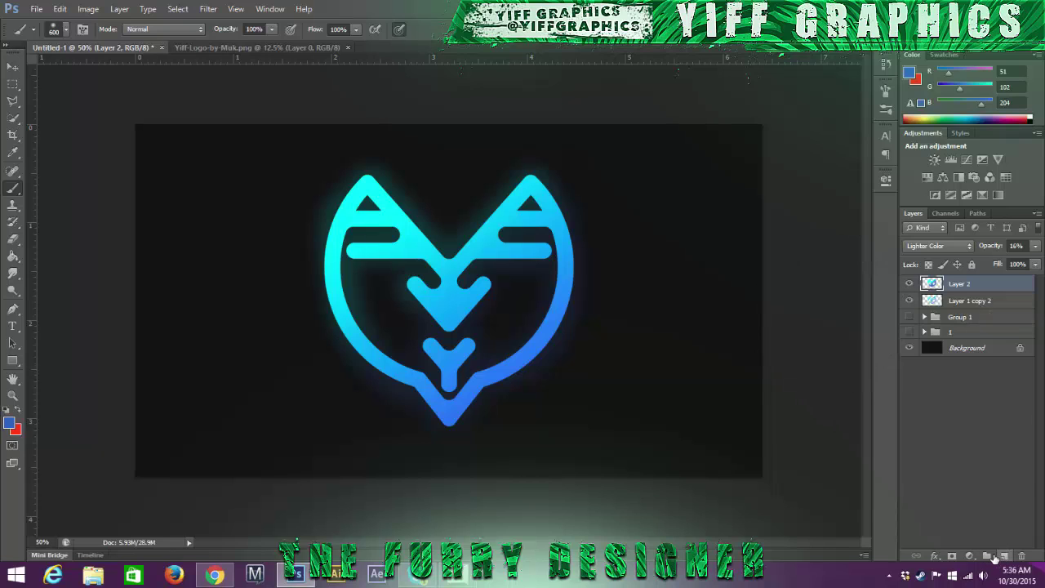
# Step: Group Layer 2 and Layer 1 copy 2 into a new collapsed Group 2
pyautogui.click(987, 556)
pyautogui.click(978, 300)
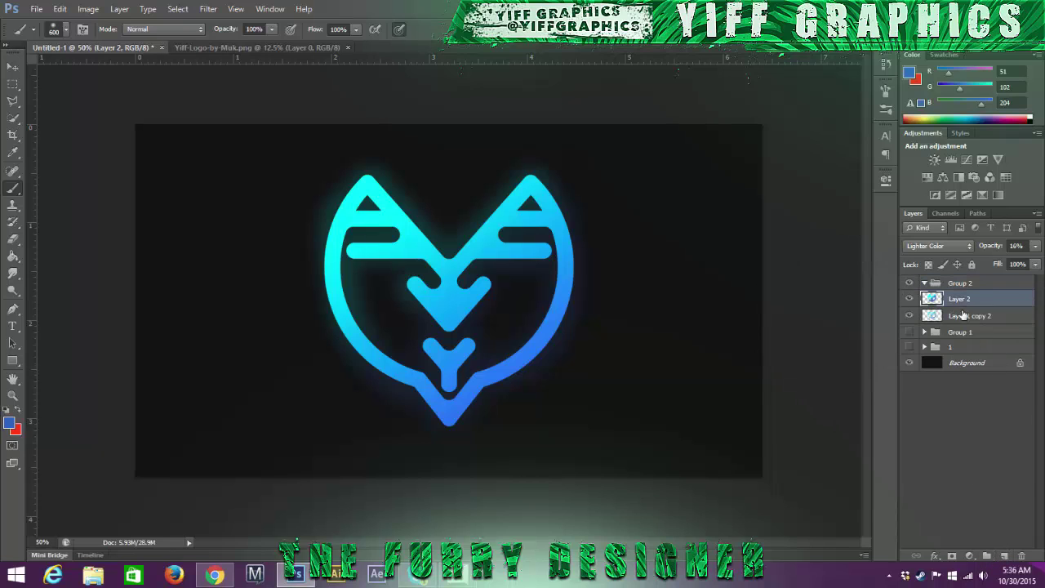
pyautogui.keyDown('shift'); pyautogui.click(962, 318); pyautogui.keyUp('shift')
pyautogui.moveTo(962, 318); pyautogui.dragTo(954, 284)
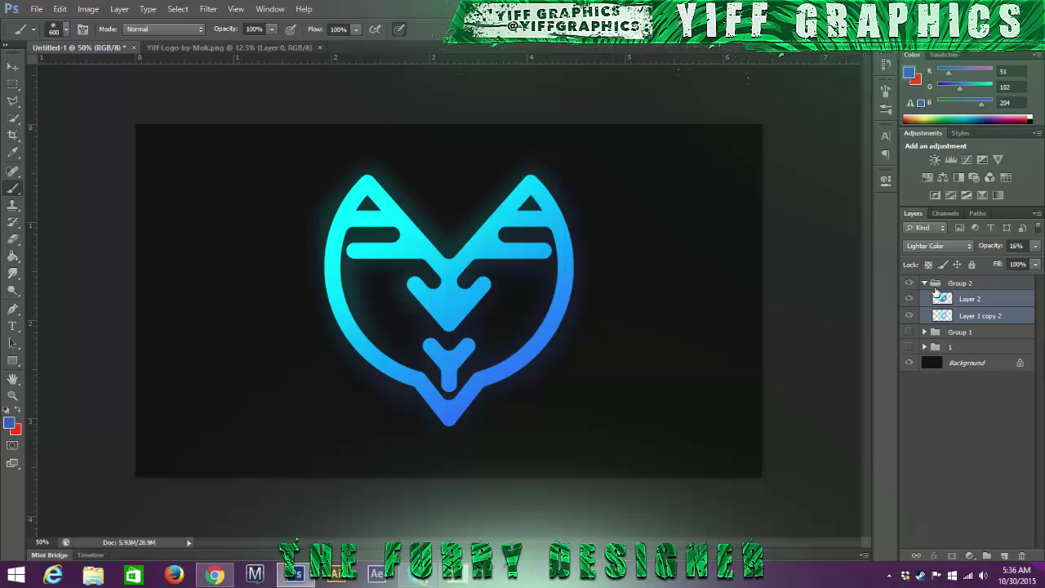
pyautogui.click(925, 283)
# Step: Toggle visibility of Group 2, Group 1 and group 1 to compare glows, leaving Group 1 visible
pyautogui.click(909, 284)
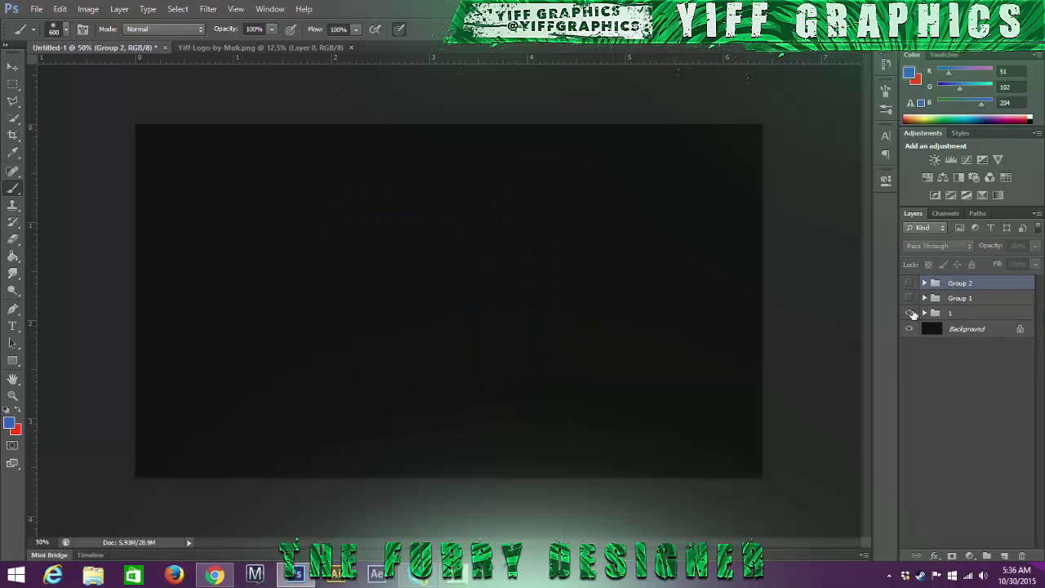
pyautogui.click(910, 314)
pyautogui.click(911, 314)
pyautogui.click(911, 299)
pyautogui.click(911, 299)
pyautogui.click(909, 283)
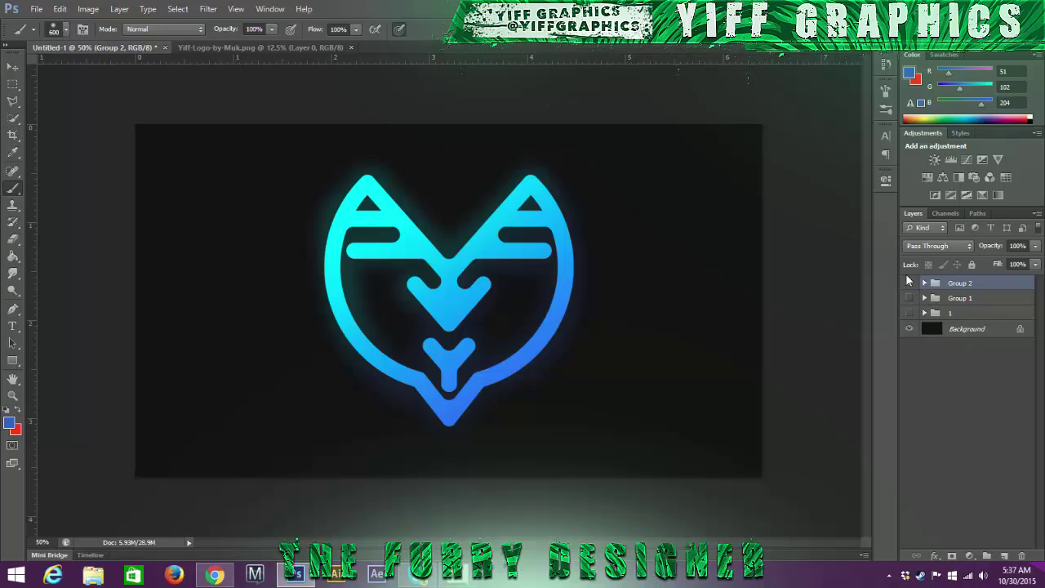
pyautogui.click(909, 282)
pyautogui.click(909, 298)
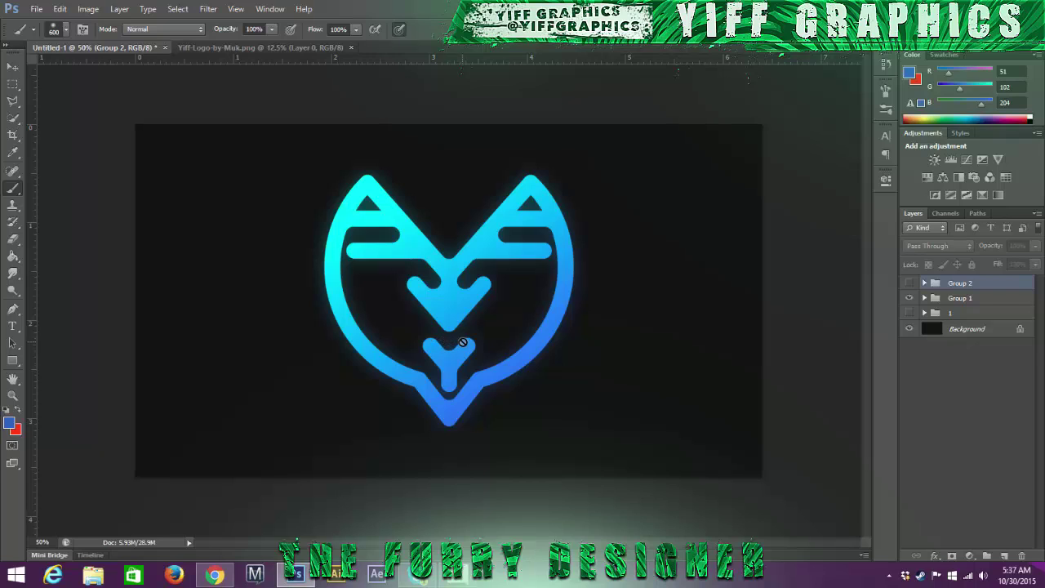
pyautogui.click(910, 299)
pyautogui.click(910, 314)
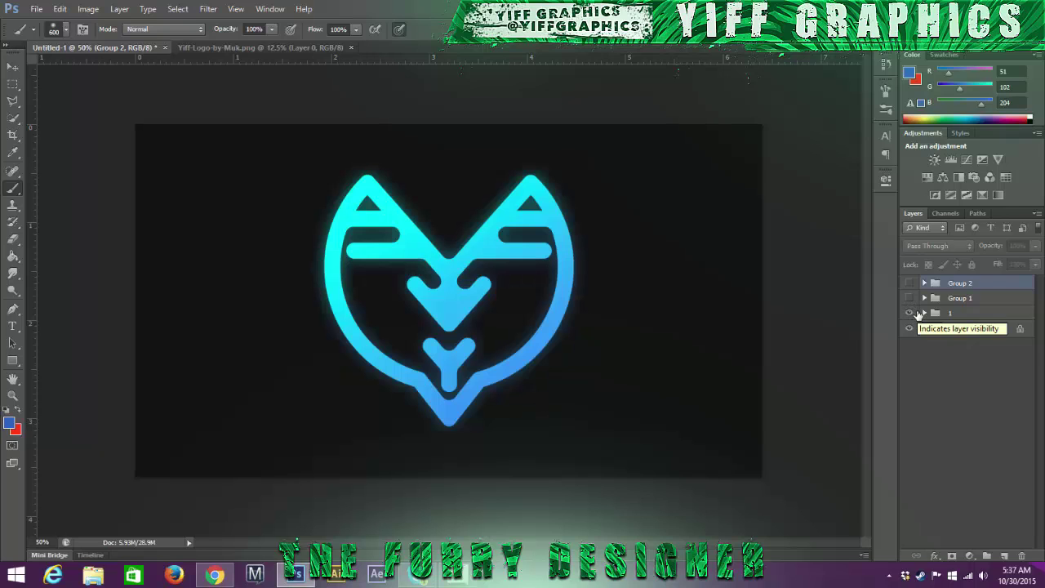
pyautogui.click(910, 314)
pyautogui.click(911, 299)
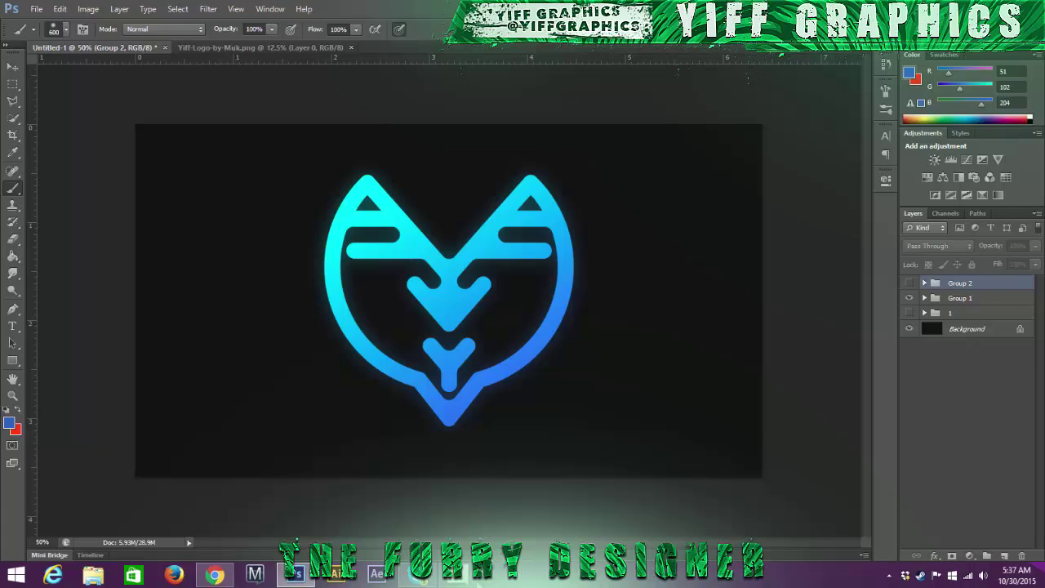
pyautogui.click(459, 575)
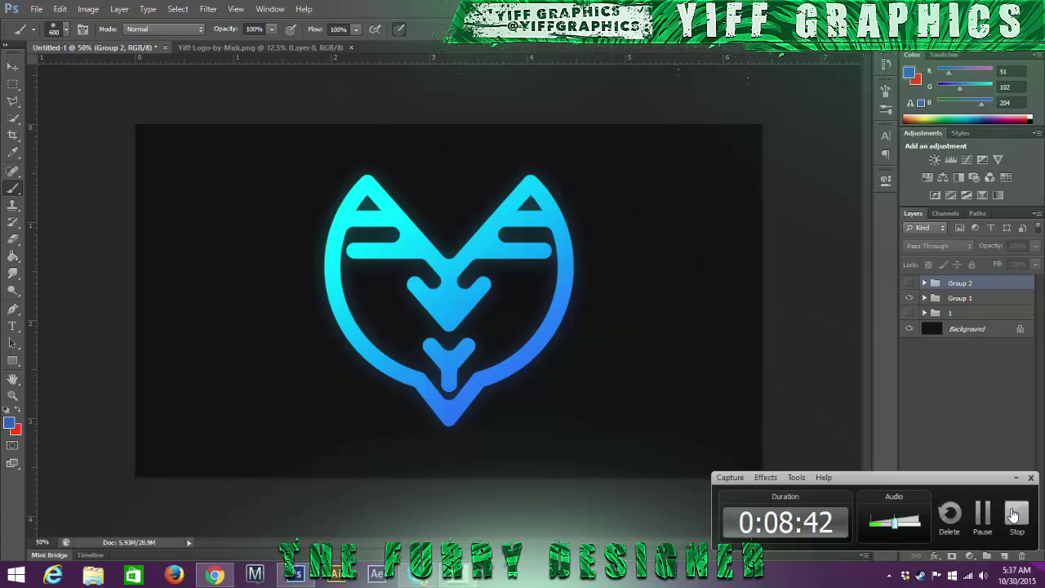